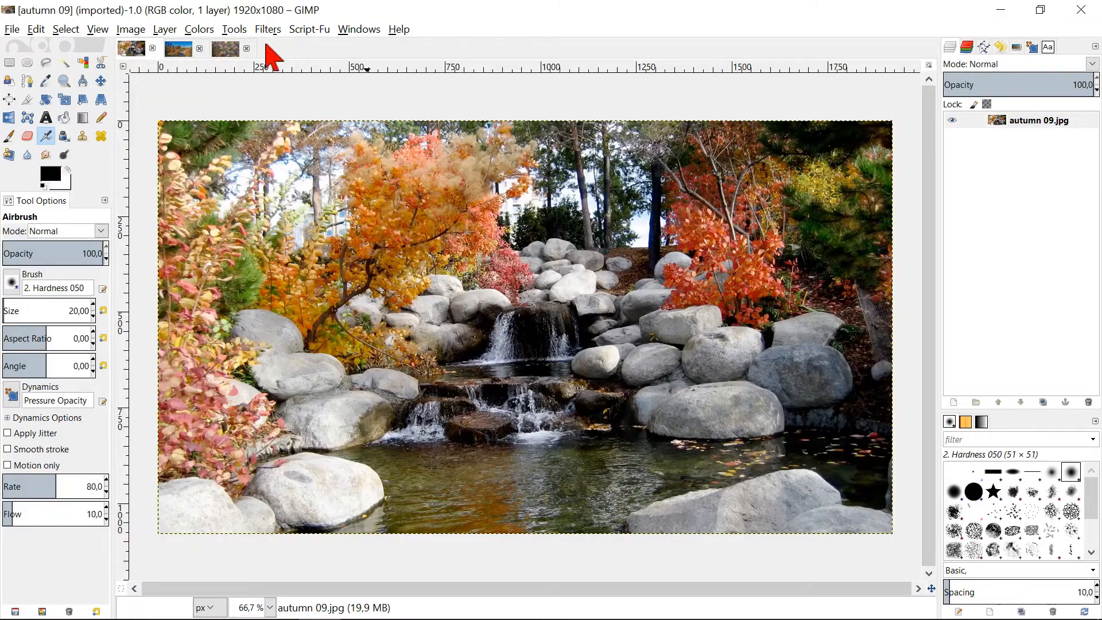
# - Flip through the three photo tabs and settle on the waterfall park photo
pyautogui.click(225, 50)
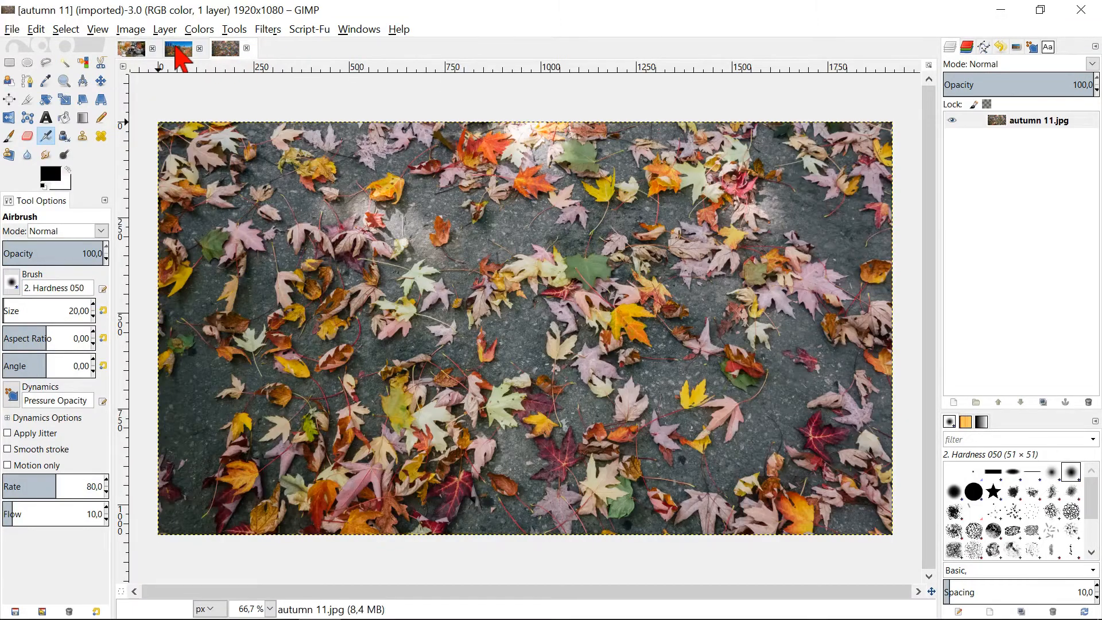
pyautogui.click(177, 49)
pyautogui.click(131, 49)
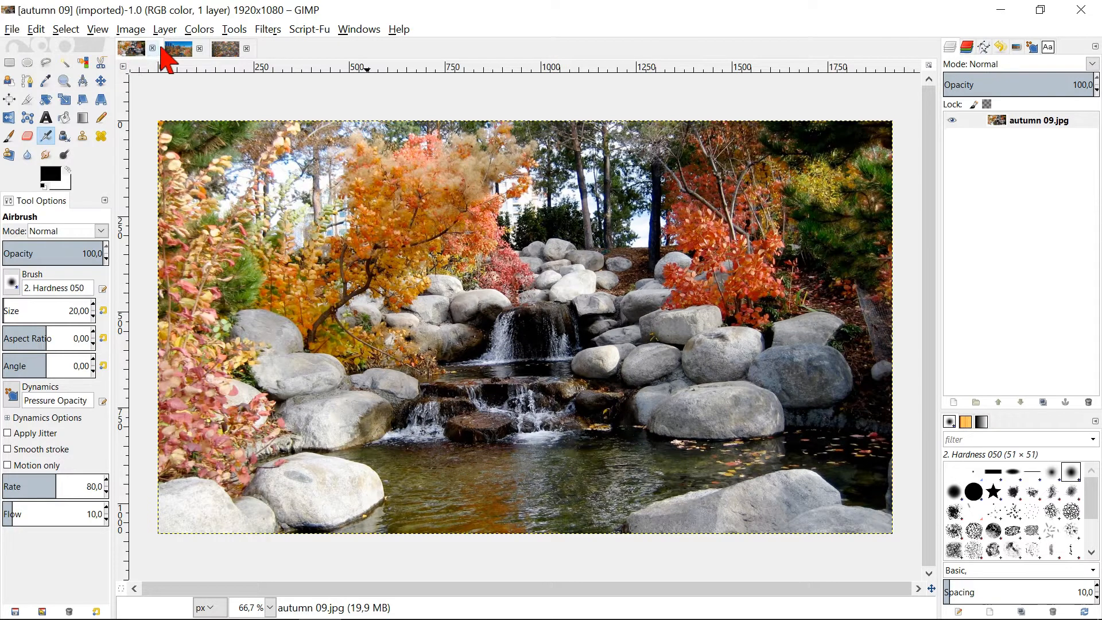
# - In Hue-Saturation, set the red range to Overlap 100 and Saturation 100
pyautogui.click(201, 31)
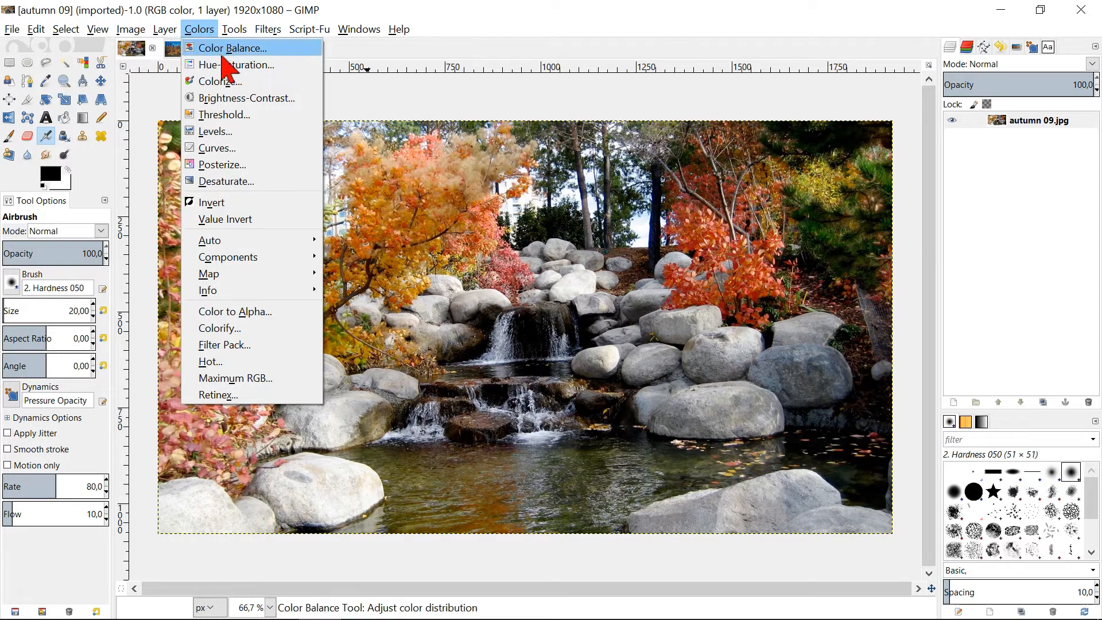
pyautogui.click(229, 65)
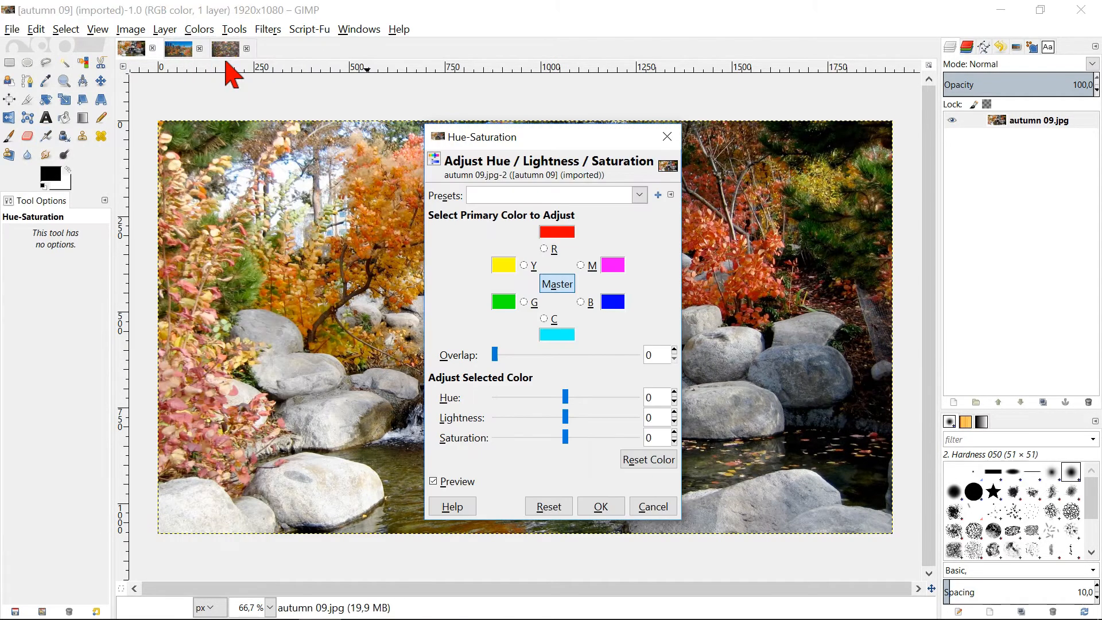
pyautogui.moveTo(539, 144)
pyautogui.mouseDown()
pyautogui.moveTo(664, 136)
pyautogui.moveTo(956, 171)
pyautogui.mouseUp()
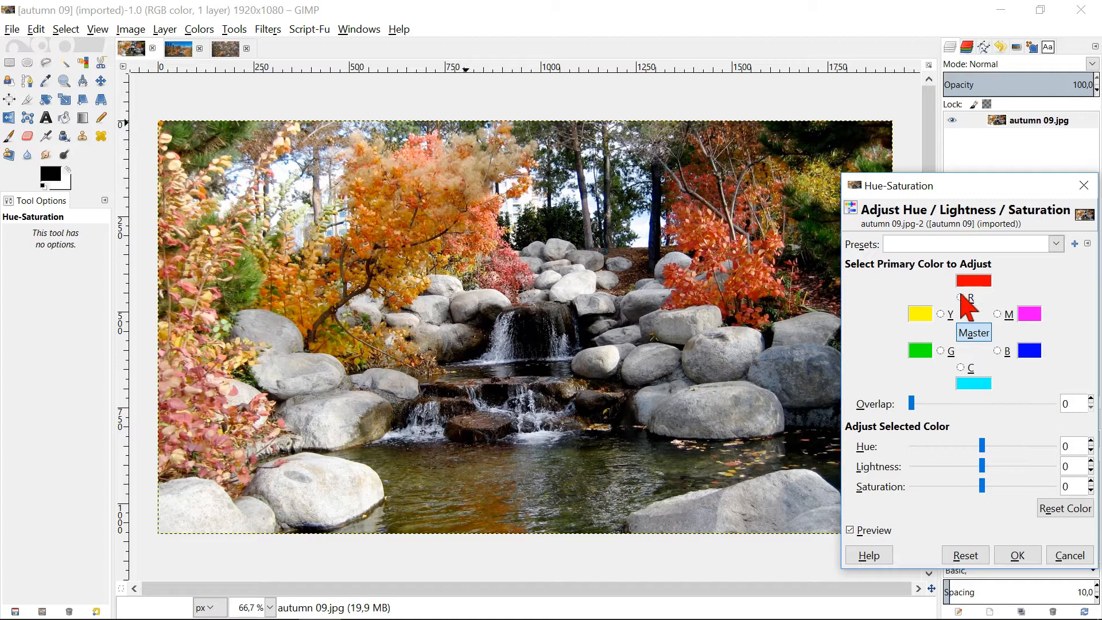
pyautogui.click(961, 297)
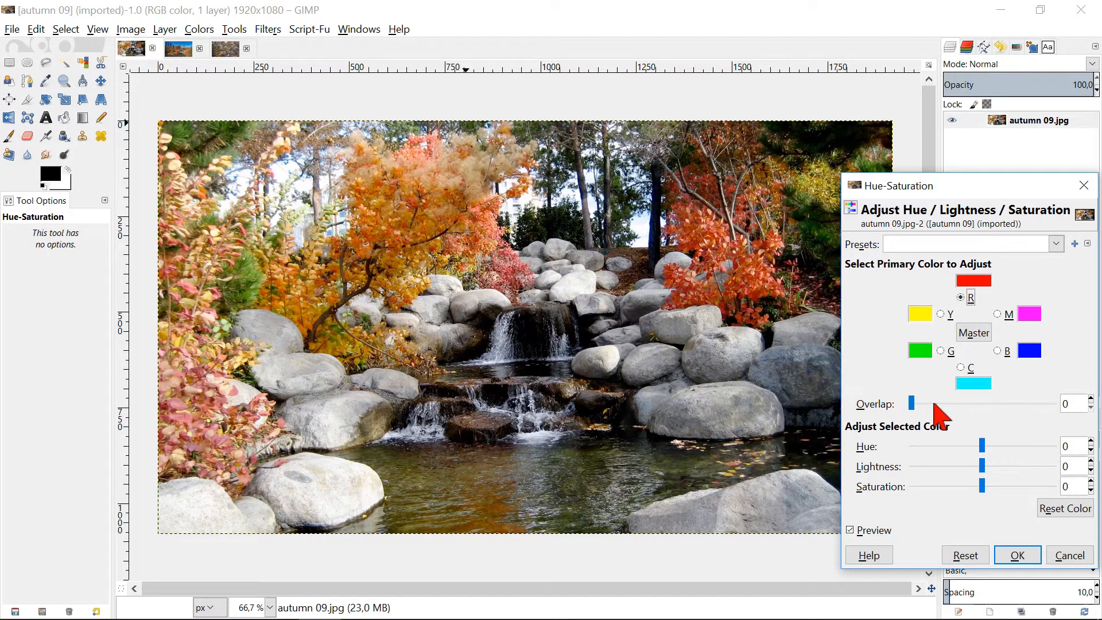
pyautogui.moveTo(912, 405); pyautogui.dragTo(1071, 409)
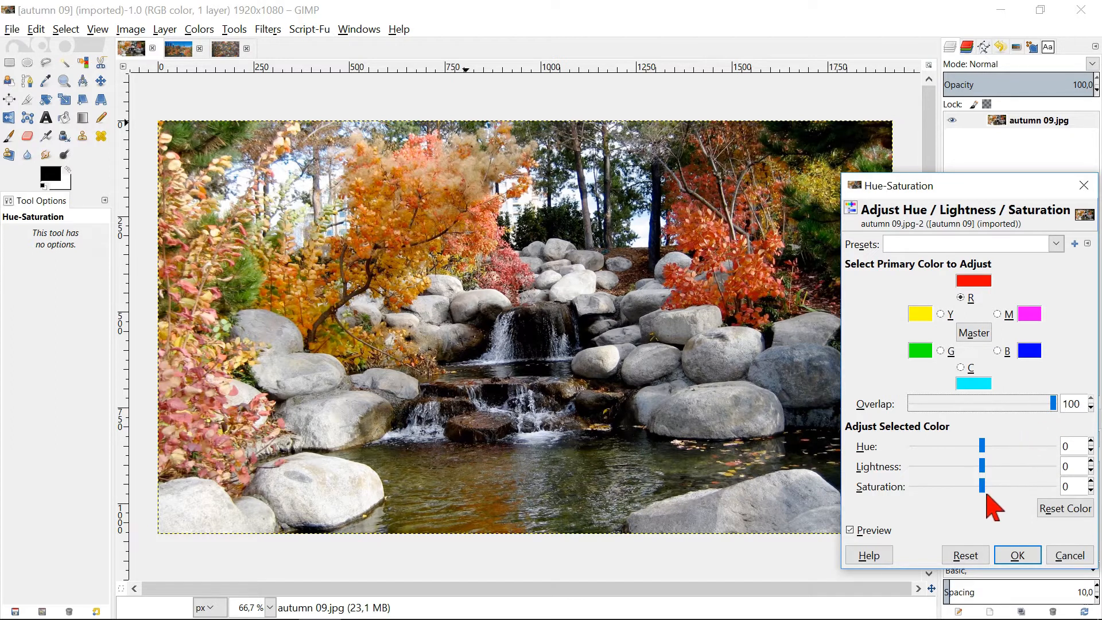
pyautogui.moveTo(984, 487); pyautogui.dragTo(1053, 487)
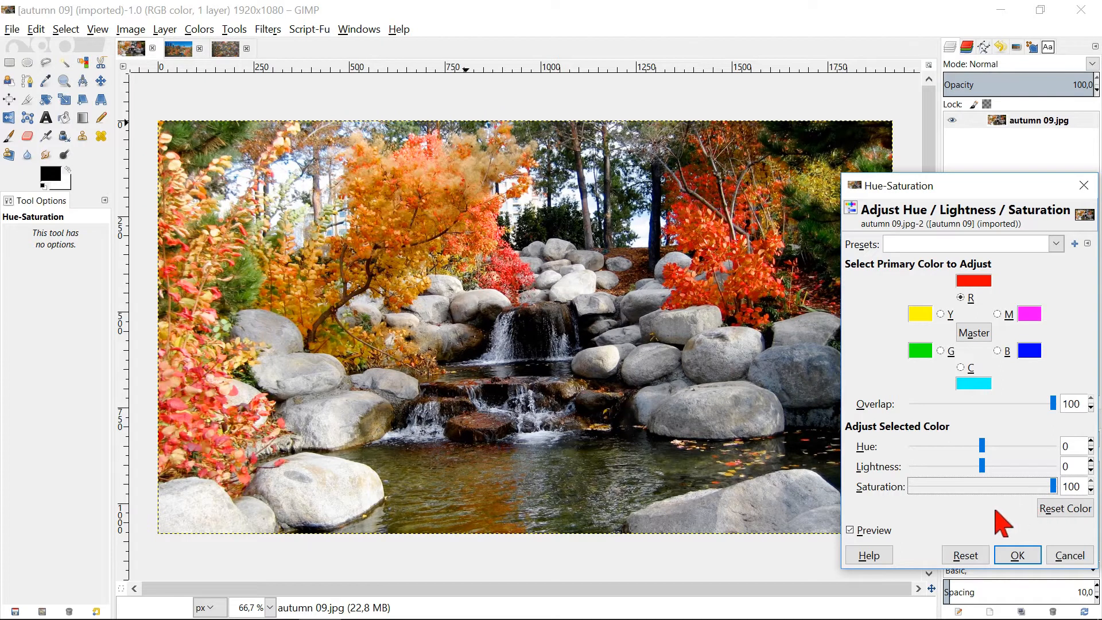
# - Set the yellow tones to Saturation 100, retrying once after a reset
pyautogui.click(939, 316)
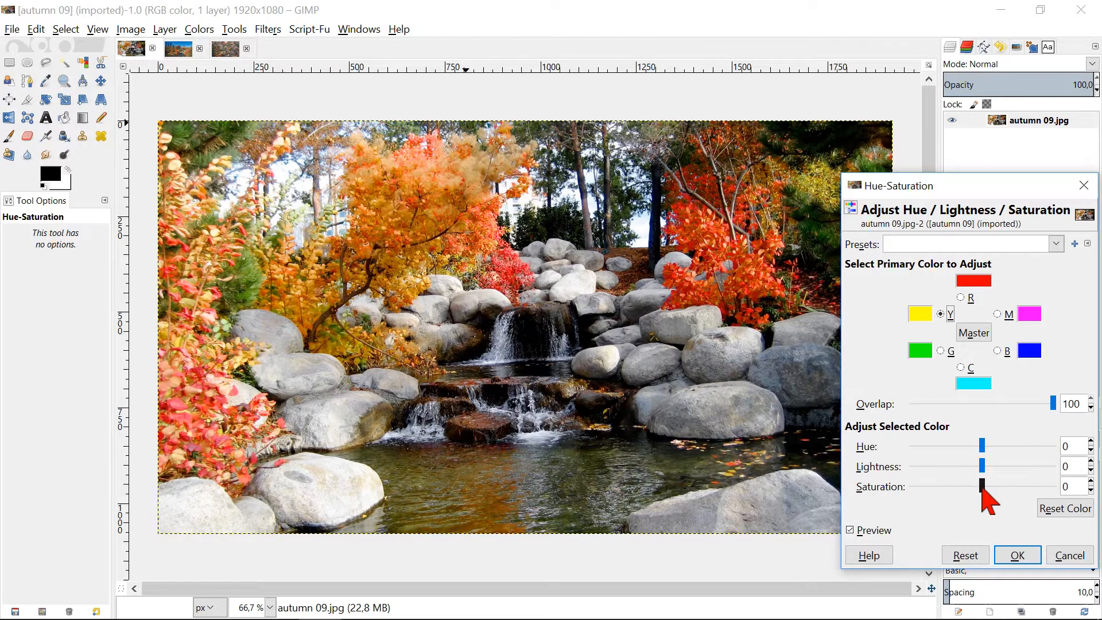
pyautogui.moveTo(983, 488); pyautogui.dragTo(1082, 492)
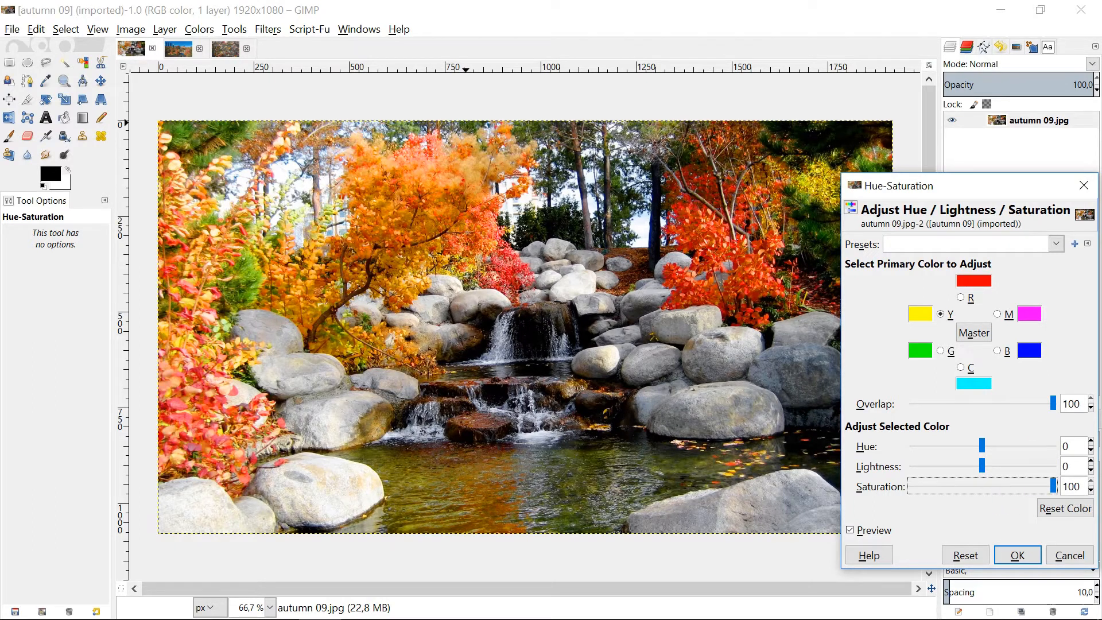
pyautogui.click(1059, 515)
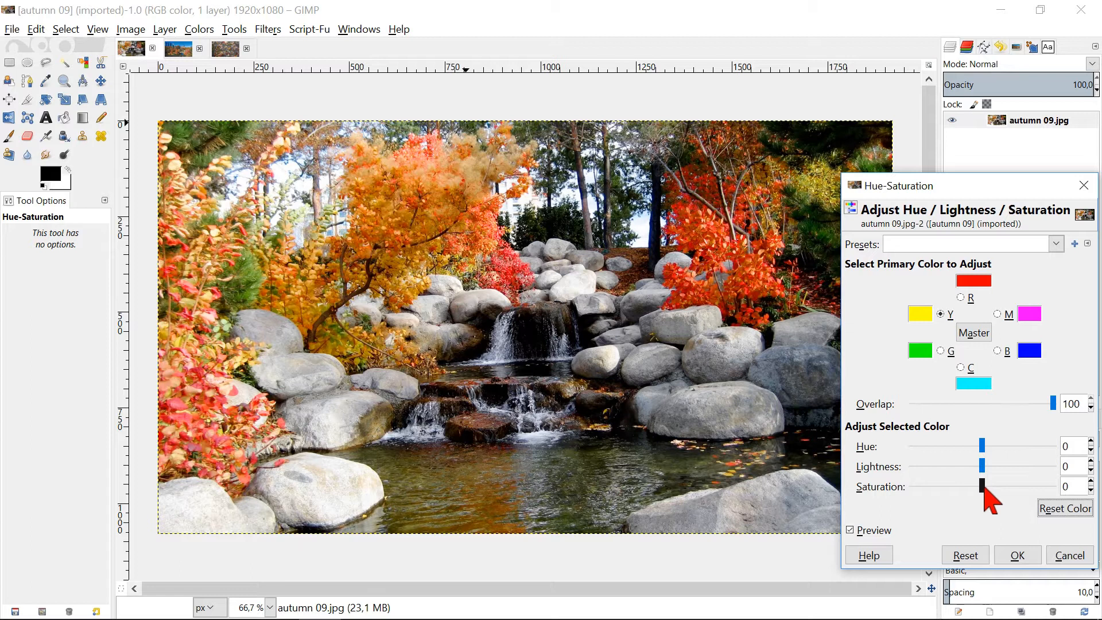
pyautogui.moveTo(983, 488); pyautogui.dragTo(1055, 488)
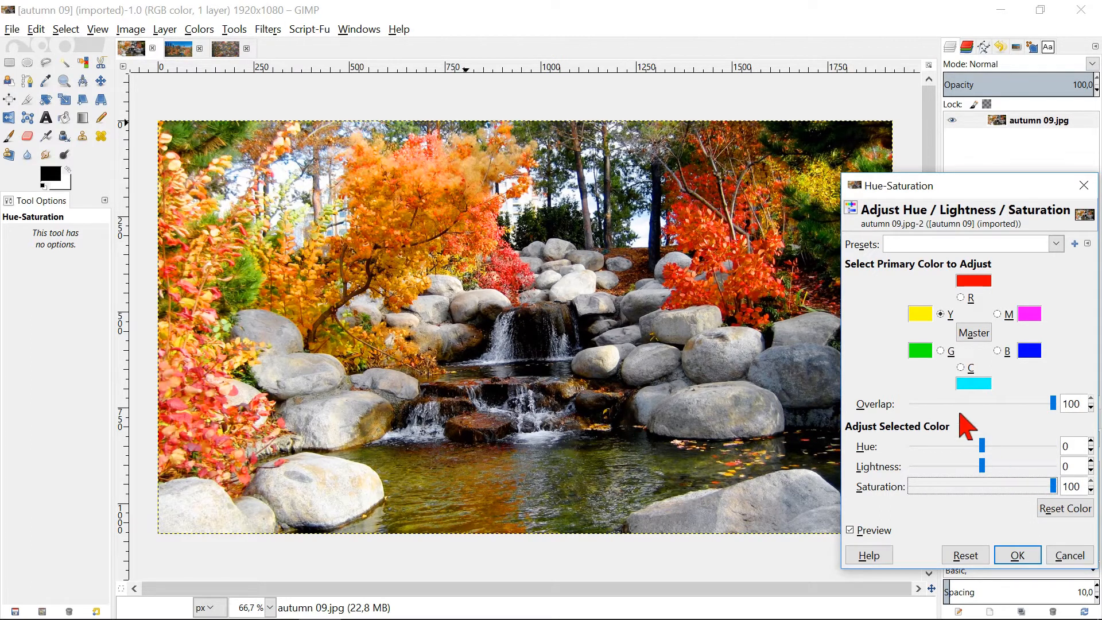
# - Set the green tones to Saturation 100 and toggle Preview to compare
pyautogui.click(942, 352)
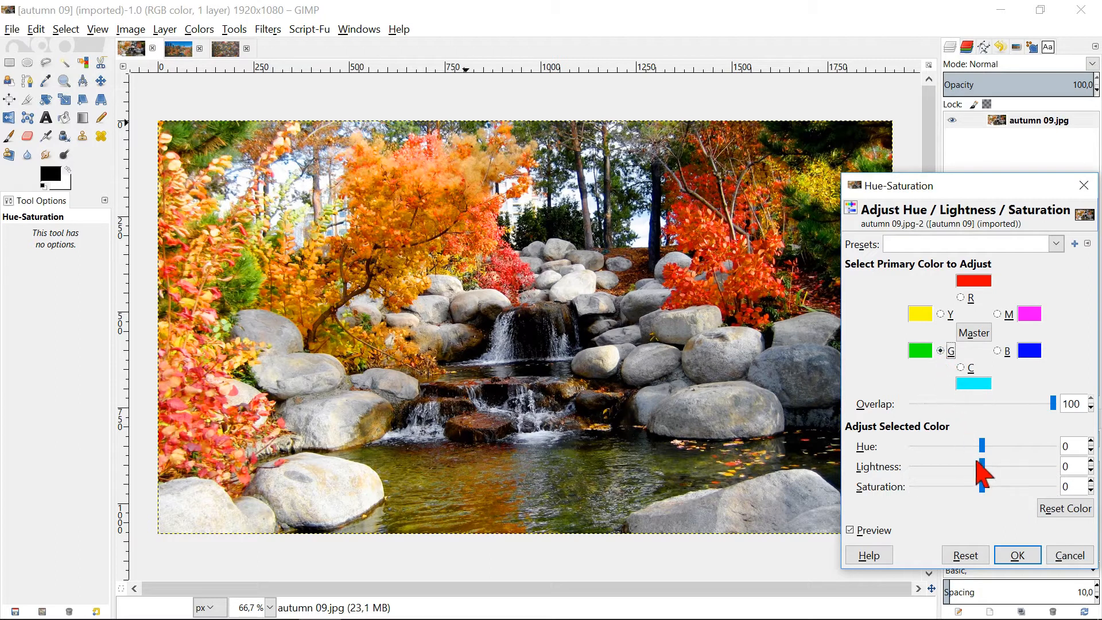
pyautogui.moveTo(983, 488); pyautogui.dragTo(1055, 488)
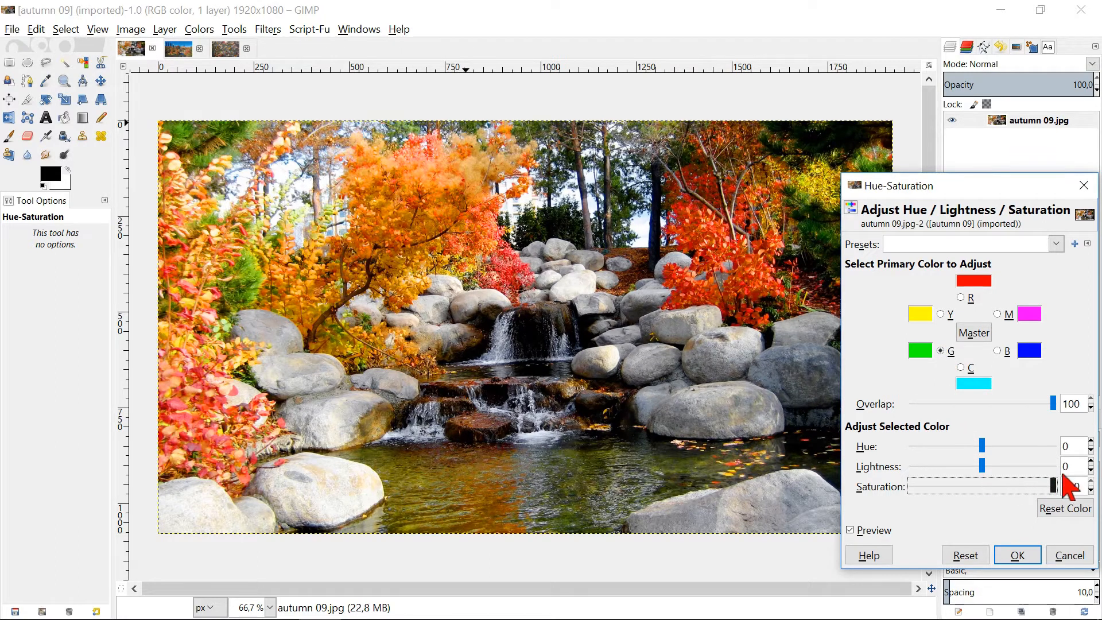
pyautogui.click(882, 531)
pyautogui.click(881, 531)
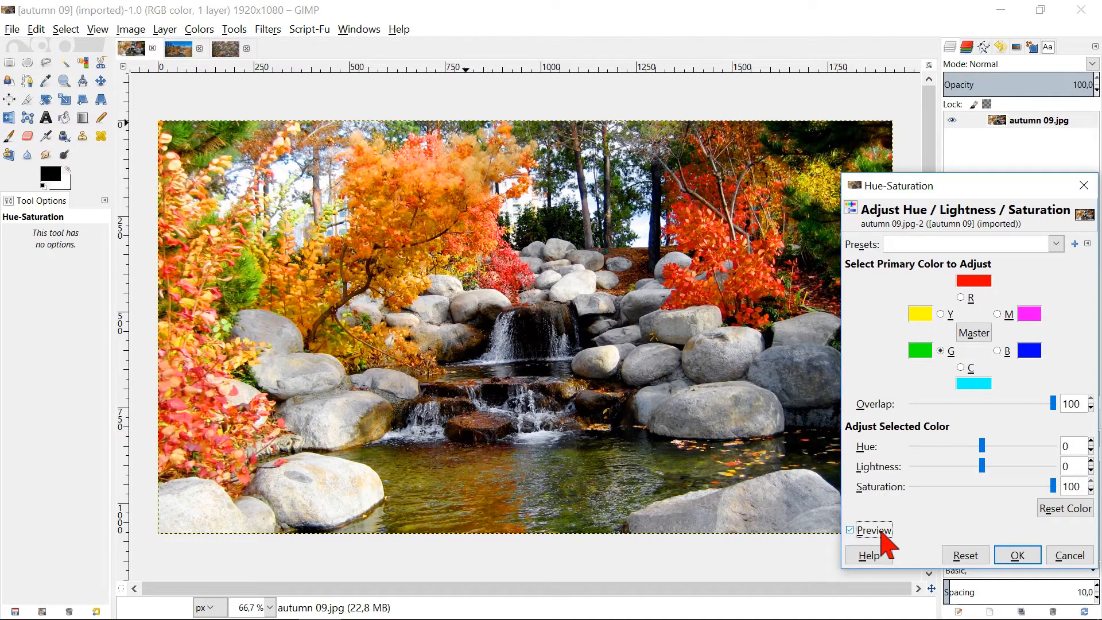
# - Reset, then set Master Saturation 100 and Lightness -20 on the waterfall photo
pyautogui.click(965, 558)
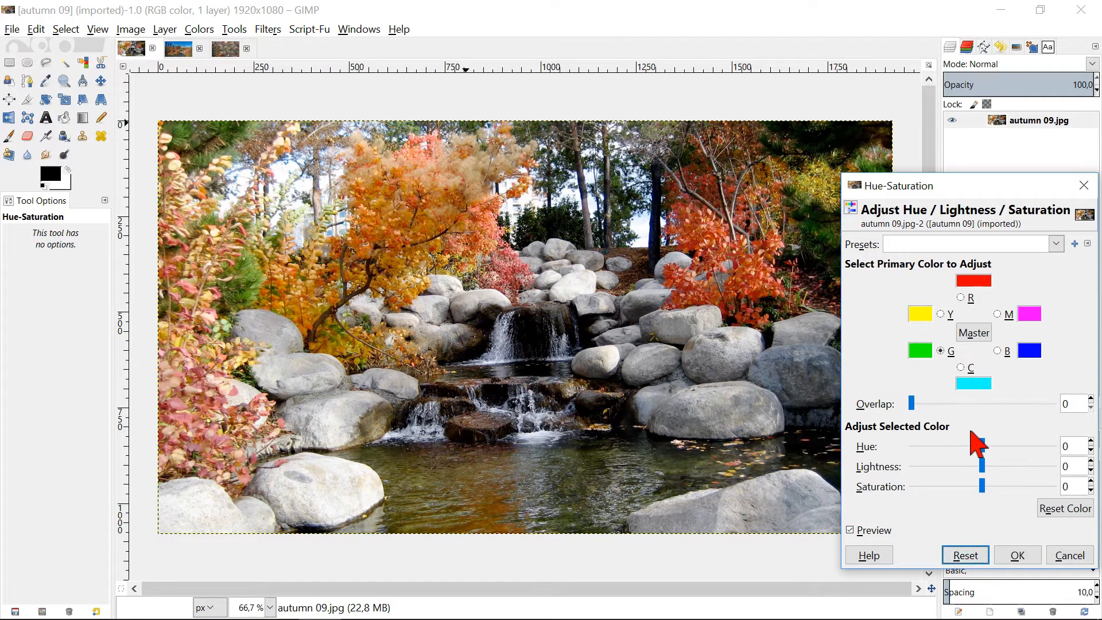
pyautogui.click(970, 339)
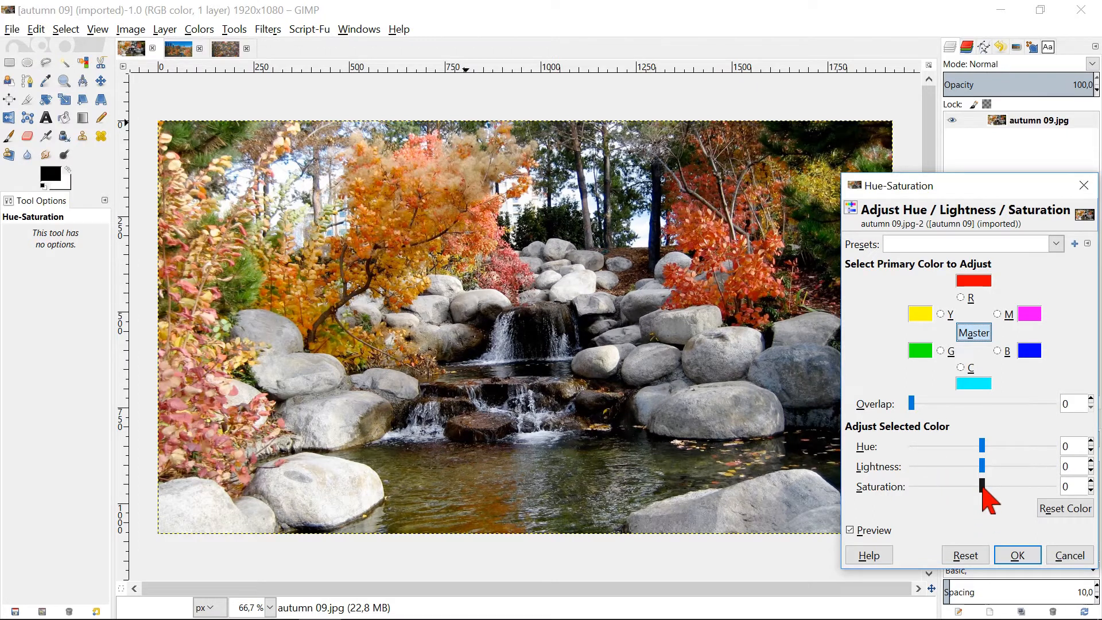
pyautogui.moveTo(983, 486); pyautogui.dragTo(1056, 486)
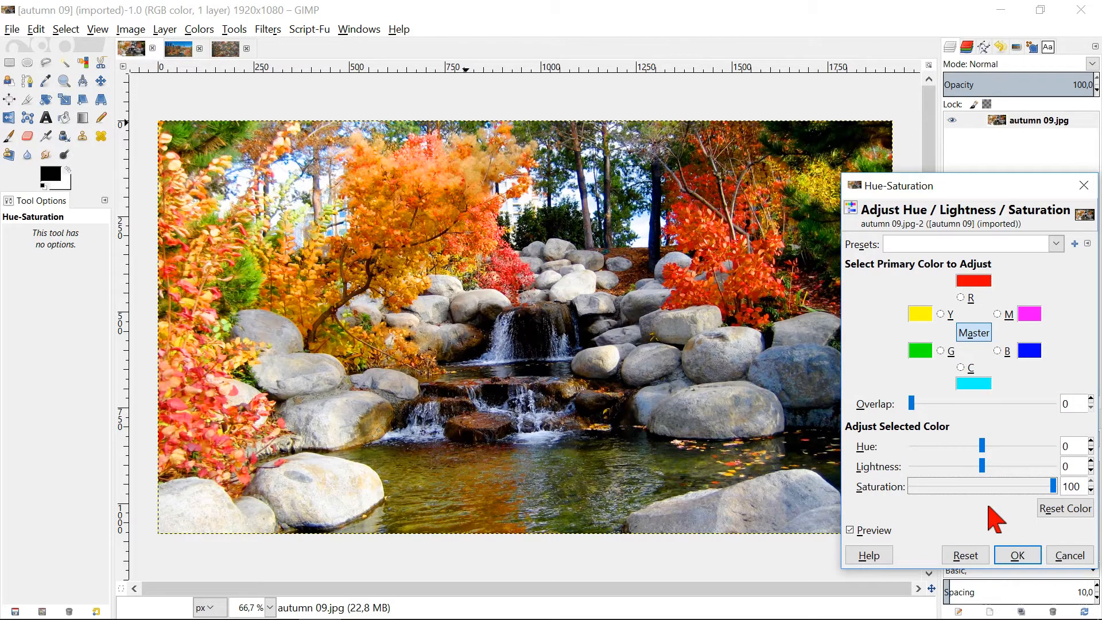
pyautogui.click(975, 466)
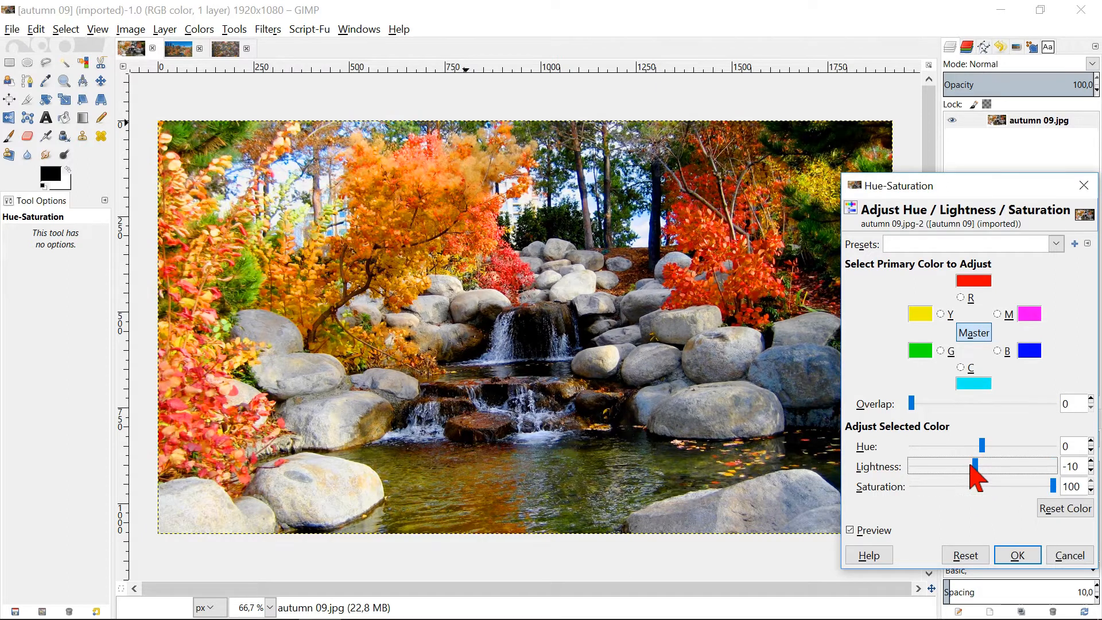
pyautogui.click(959, 468)
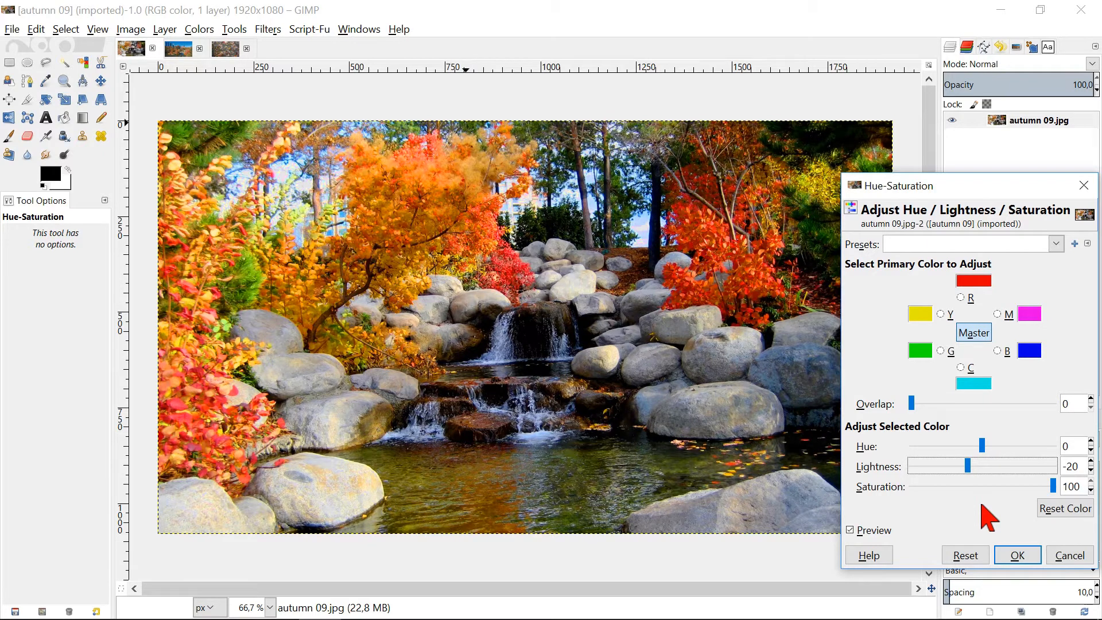
# - Compare with the original via Preview and apply the adjustment with OK
pyautogui.click(870, 531)
pyautogui.click(870, 532)
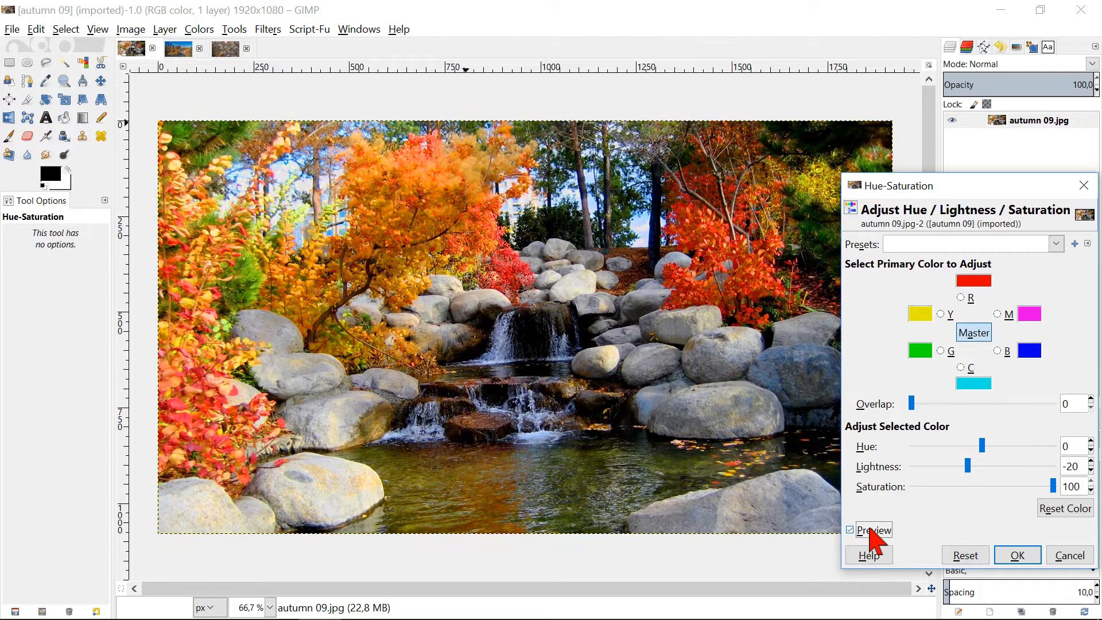
pyautogui.click(1017, 557)
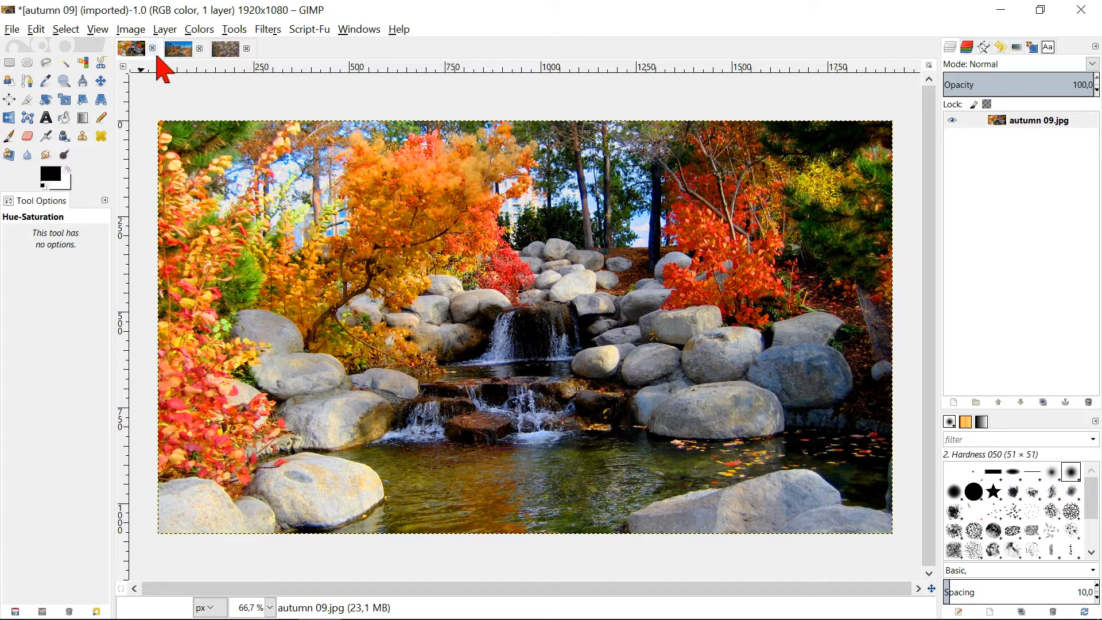
# - On the city park photo, preview Saturation 100 then drag it down to -100
pyautogui.click(181, 54)
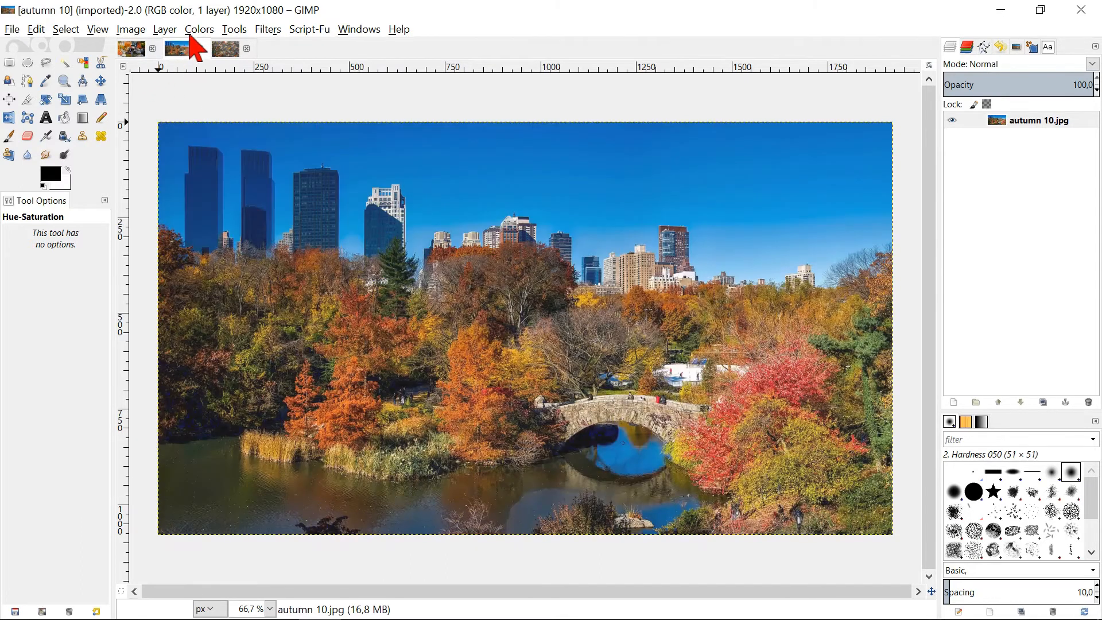
pyautogui.click(199, 31)
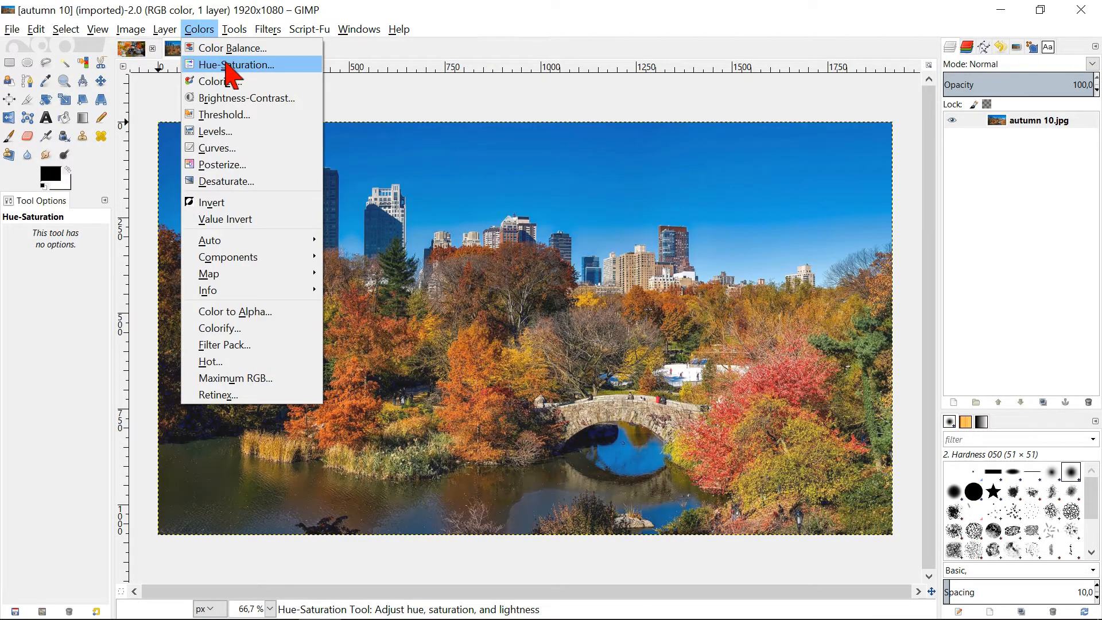
pyautogui.click(228, 65)
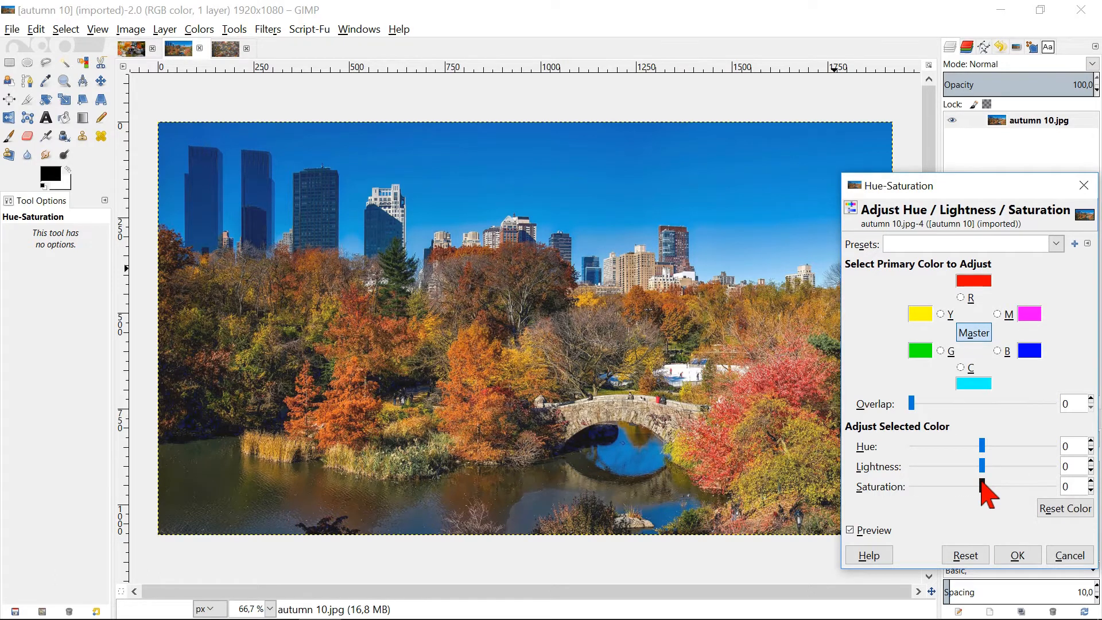
pyautogui.moveTo(982, 488); pyautogui.dragTo(1075, 490)
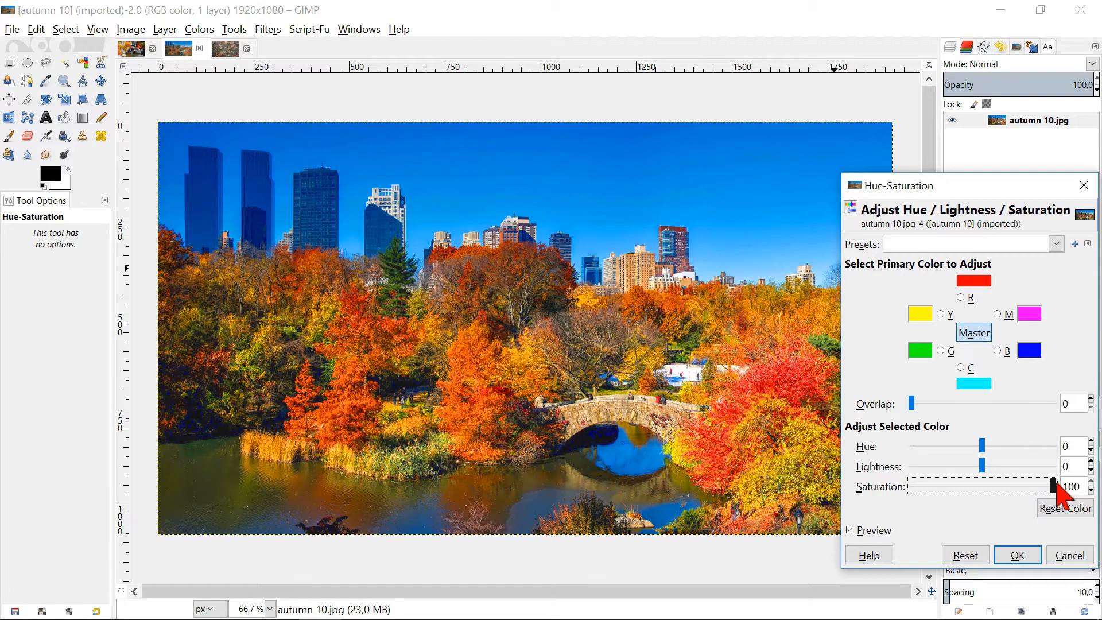
pyautogui.moveTo(1058, 489); pyautogui.dragTo(896, 504)
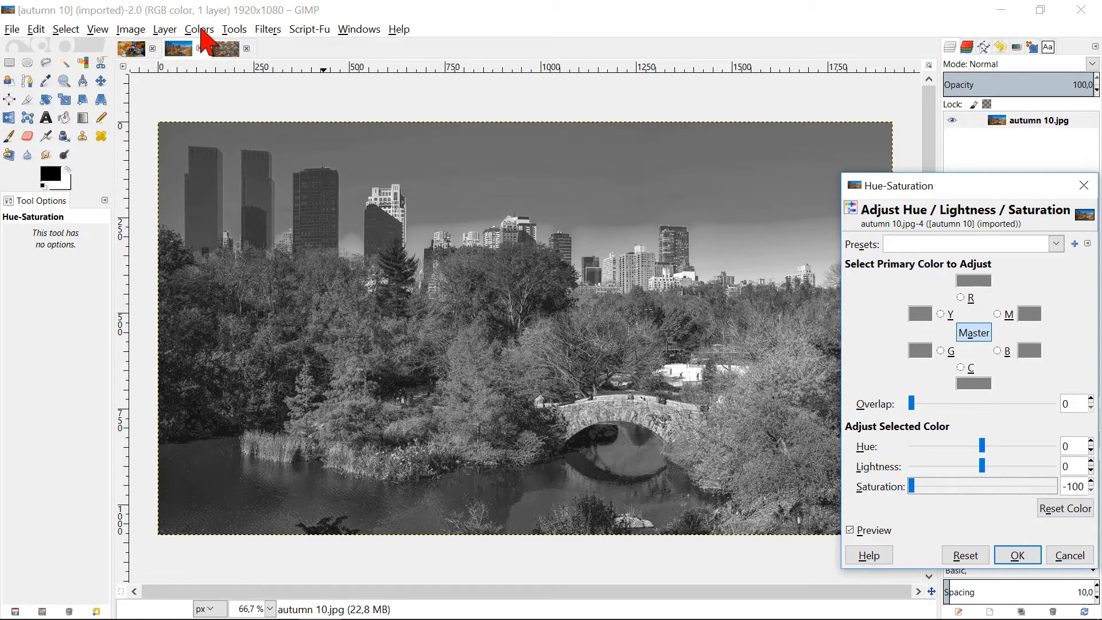
# - Preview Desaturate with Luminosity, Average and Lightness modes, then cancel it
pyautogui.click(201, 29)
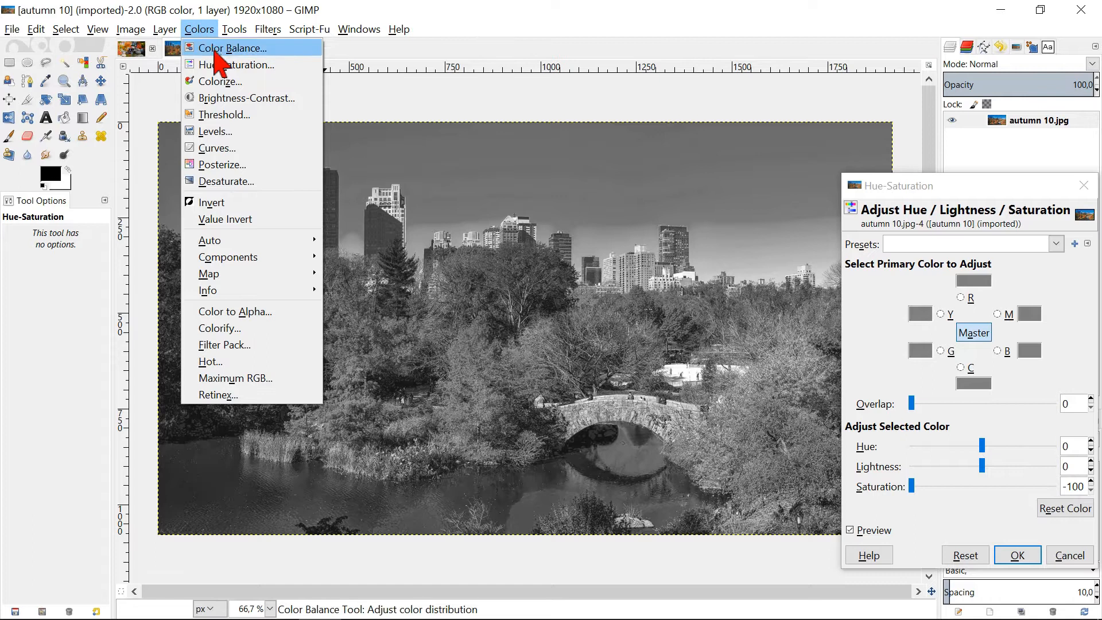
pyautogui.click(231, 182)
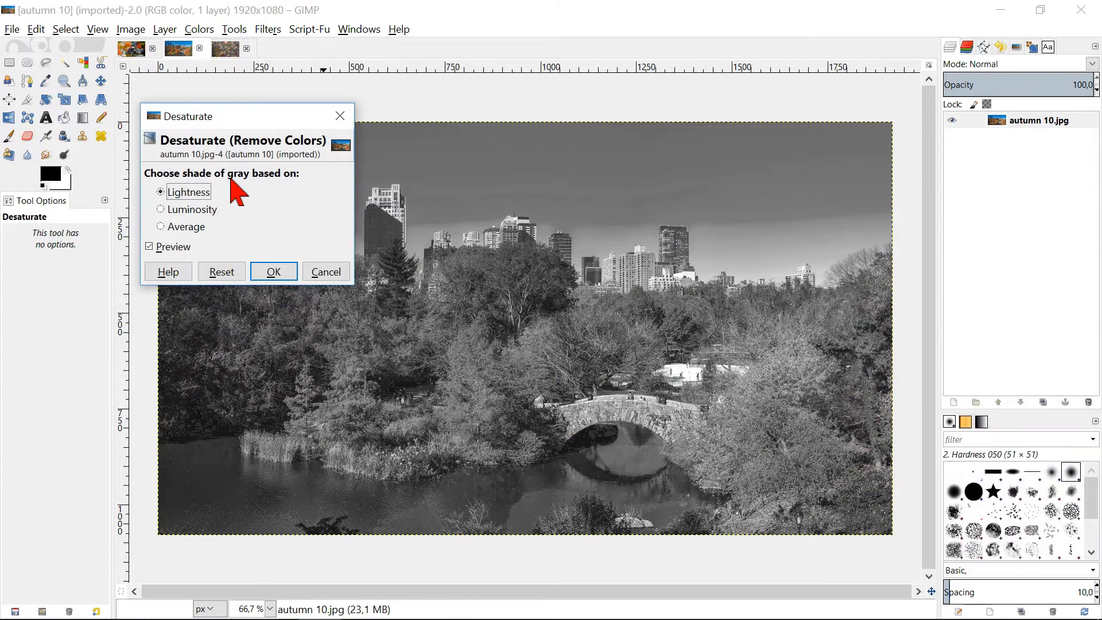
pyautogui.click(203, 210)
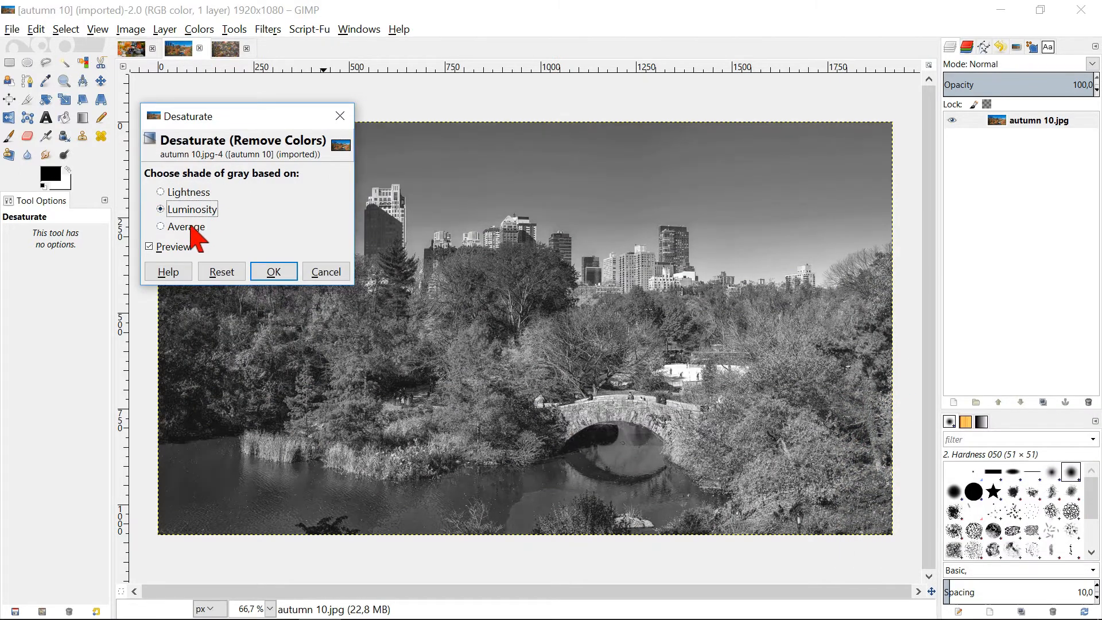
pyautogui.click(192, 228)
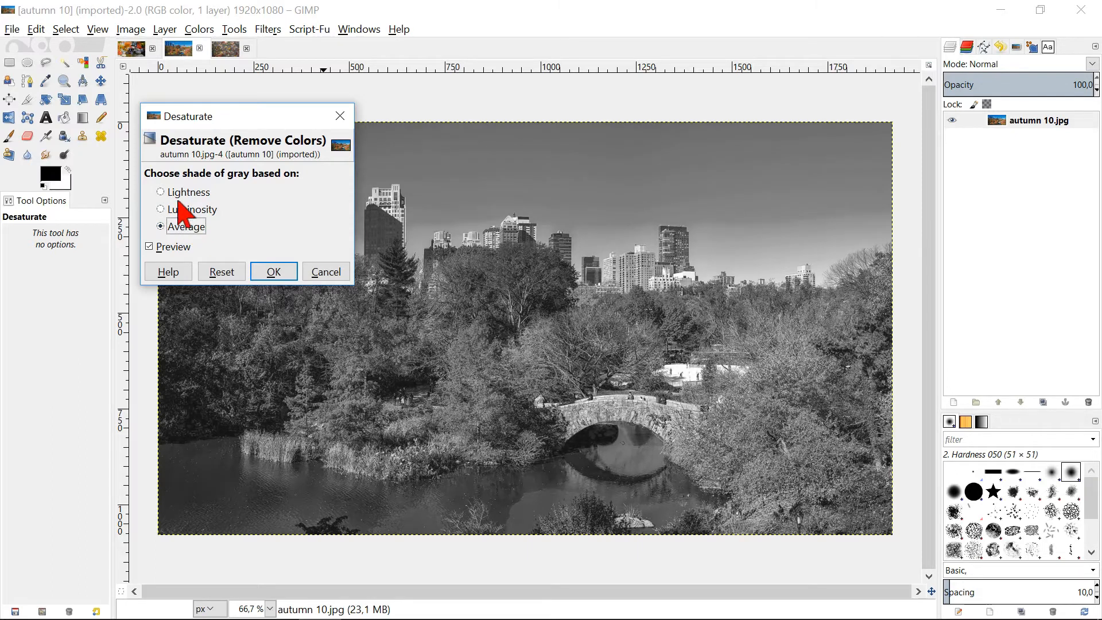
pyautogui.click(183, 197)
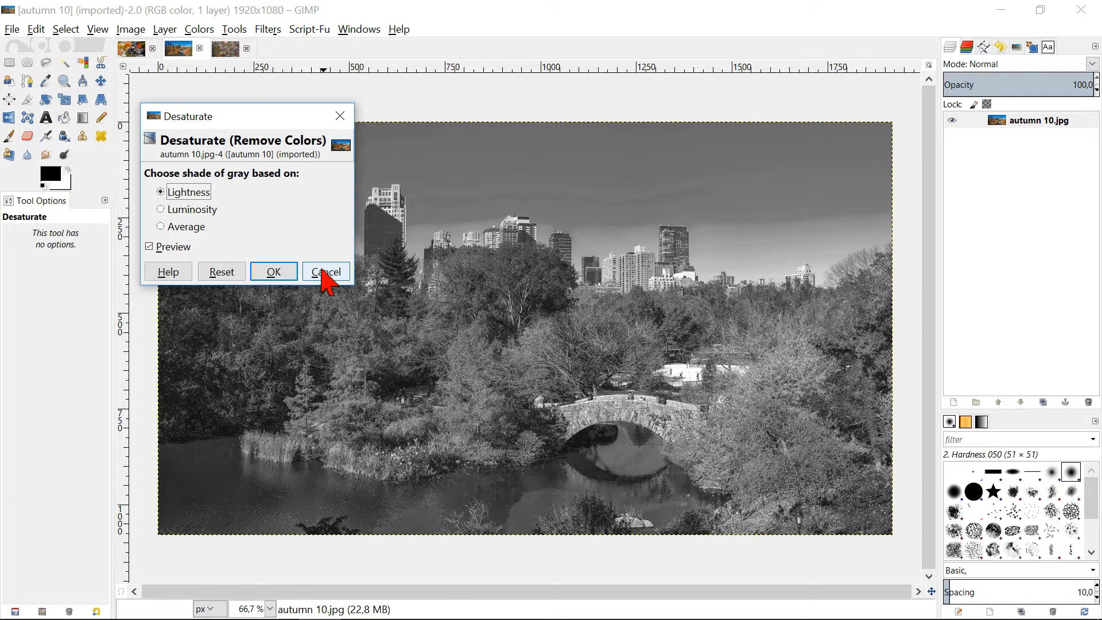
pyautogui.click(321, 272)
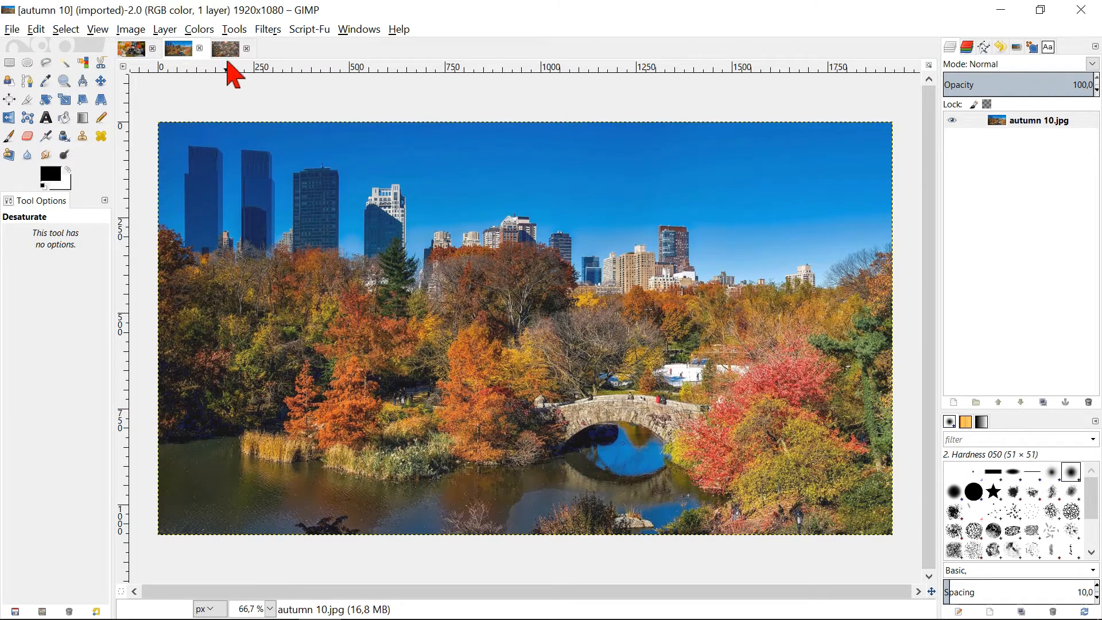
# - Set the park photo's Master Saturation to 100 and Lightness to -9
pyautogui.click(203, 31)
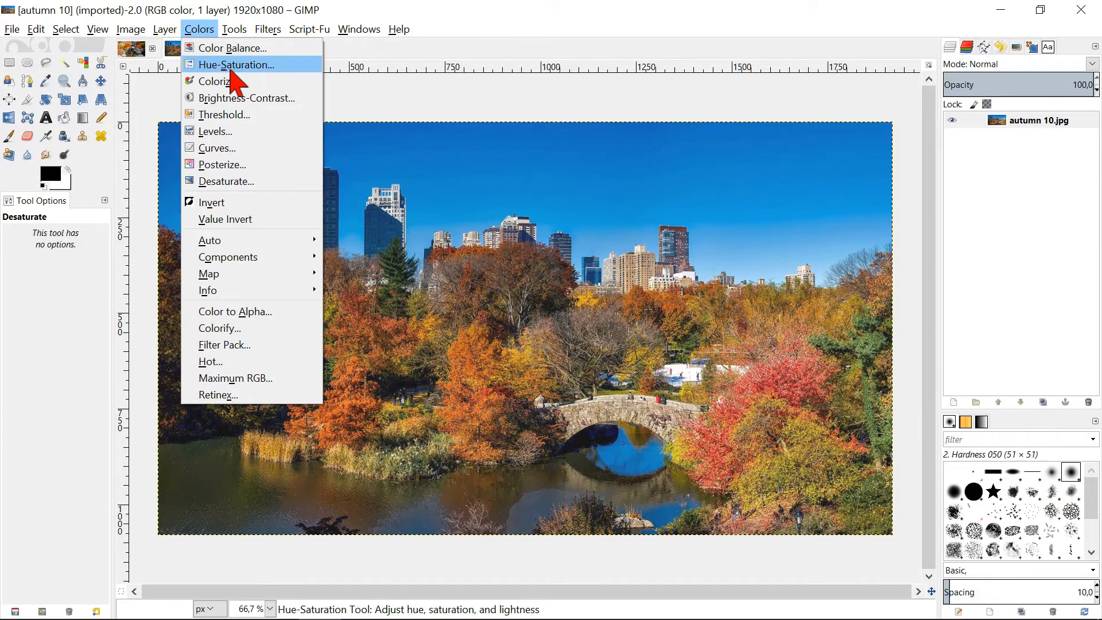
pyautogui.click(229, 66)
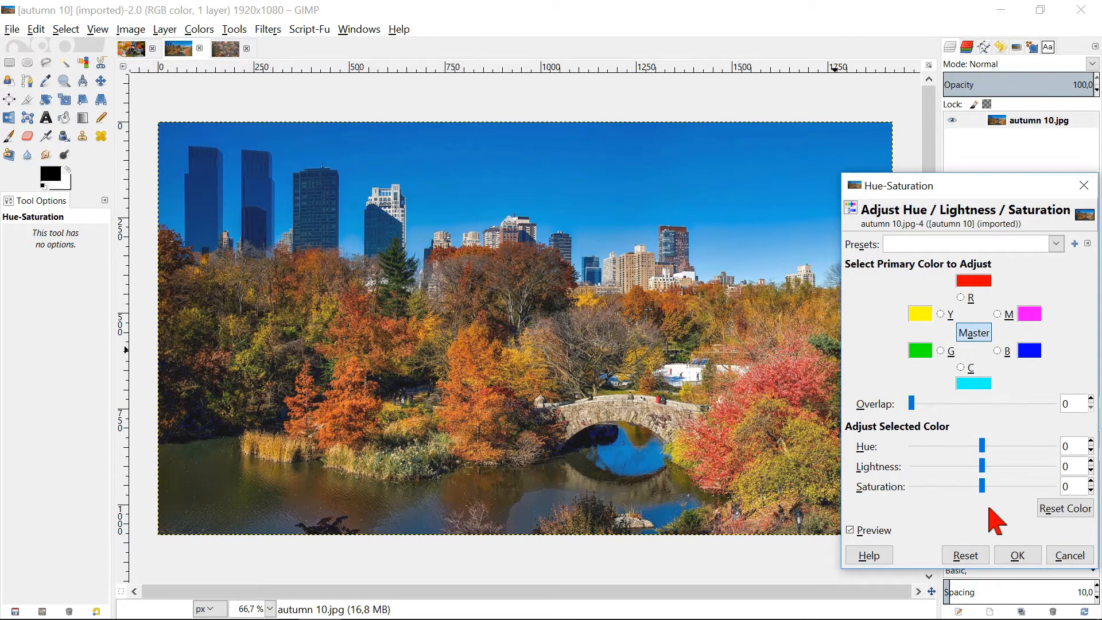
pyautogui.click(983, 486)
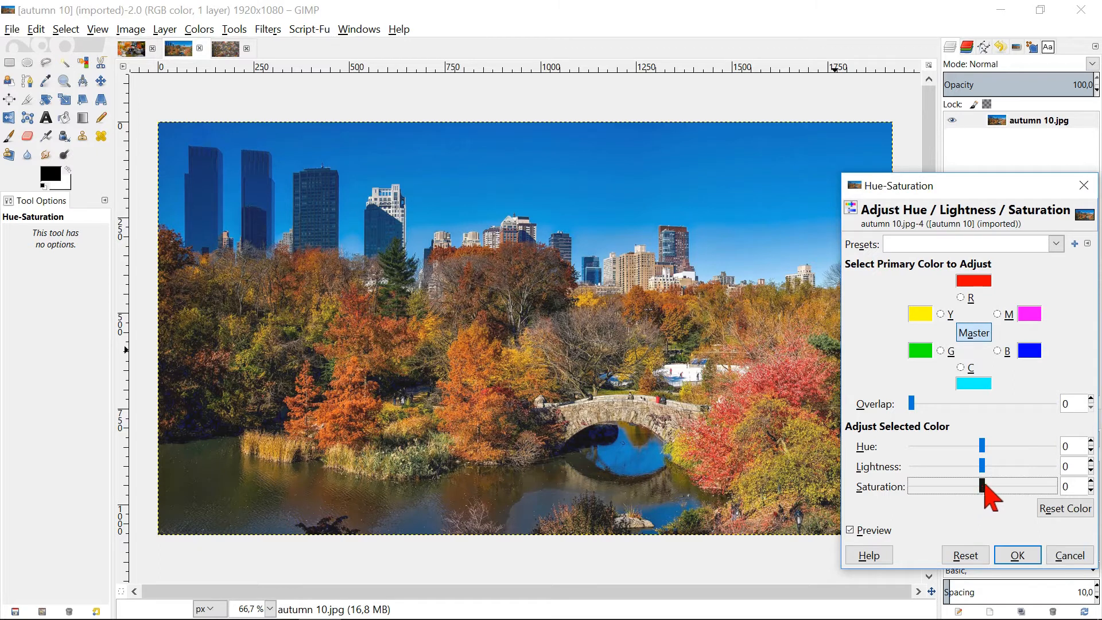
pyautogui.moveTo(985, 485); pyautogui.dragTo(1058, 488)
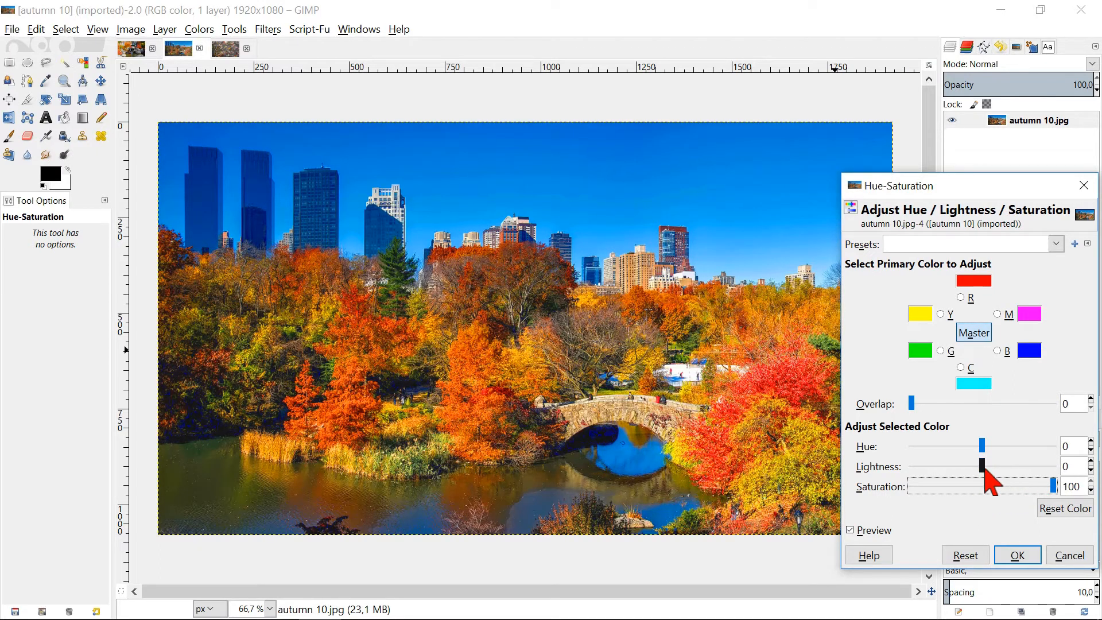
pyautogui.moveTo(984, 470); pyautogui.dragTo(980, 471)
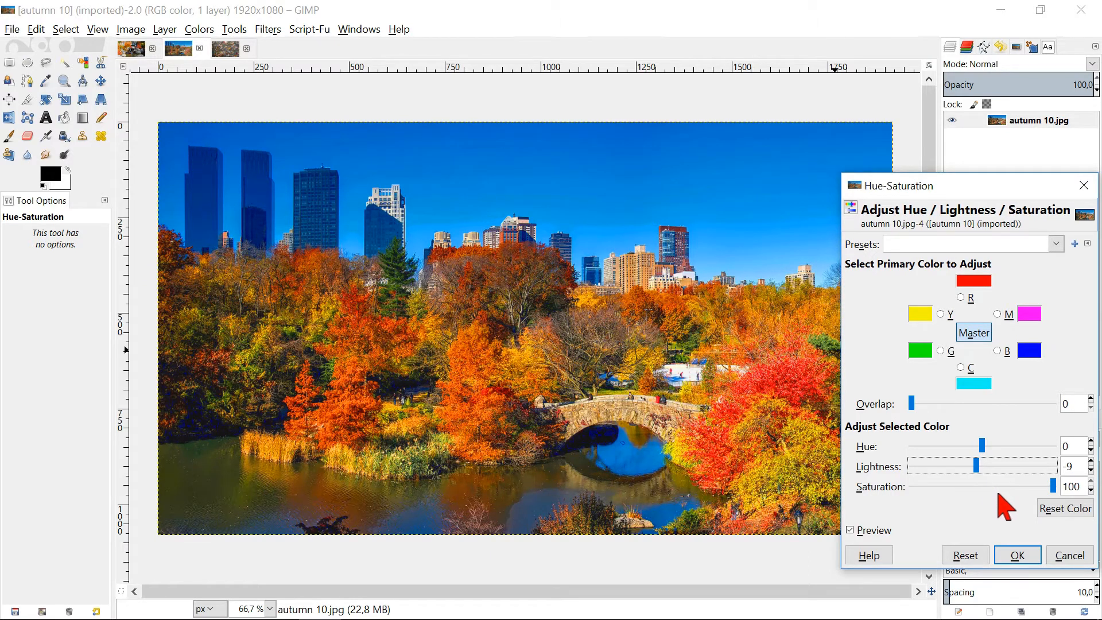
# - Compare with the original via Preview and apply the changes with OK
pyautogui.click(882, 540)
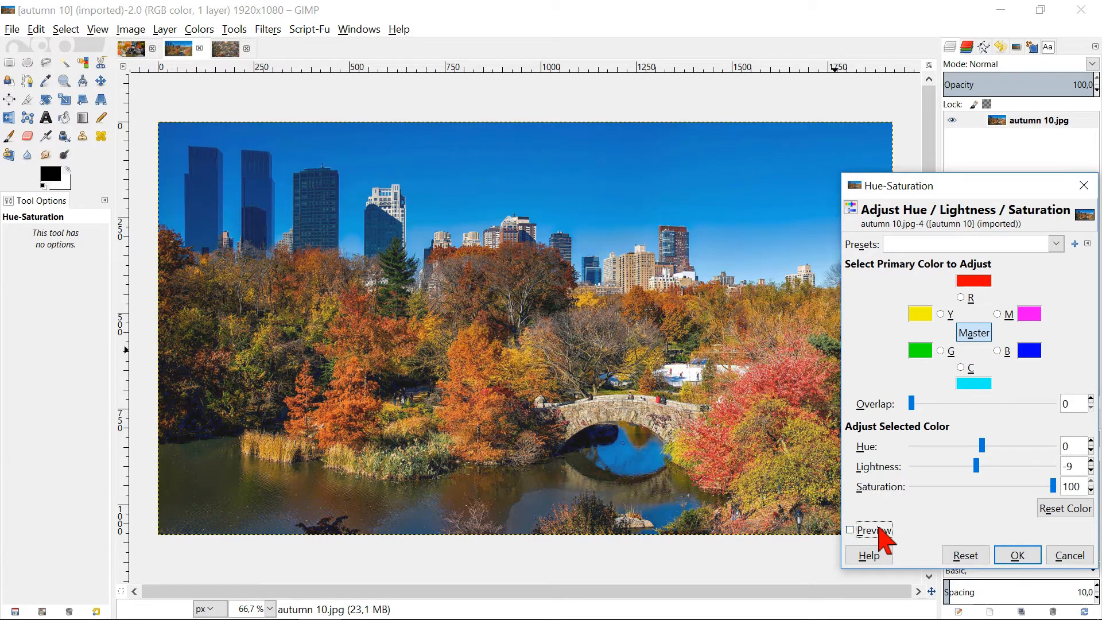
pyautogui.click(879, 529)
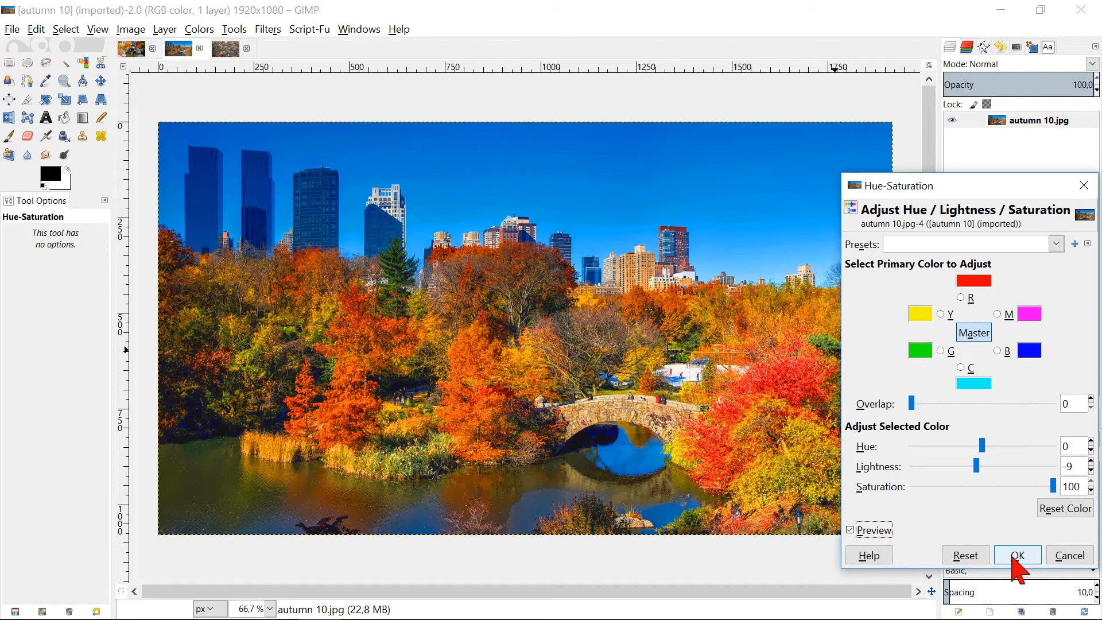
pyautogui.click(1017, 556)
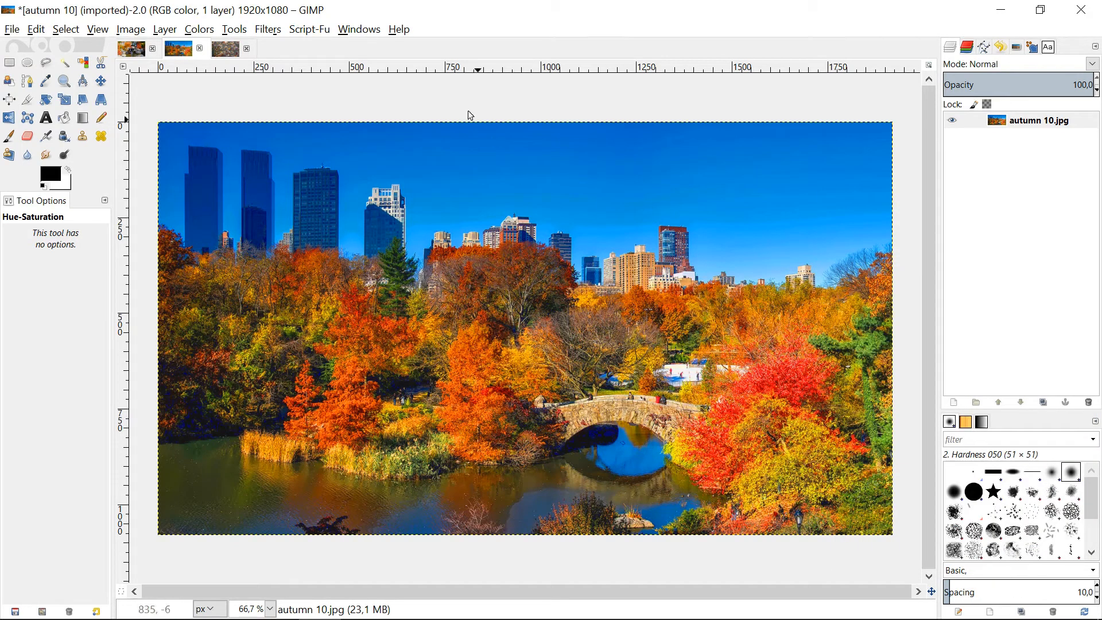
# - On the leaves photo, set the red tones to Saturation 100 in Hue-Saturation
pyautogui.click(228, 47)
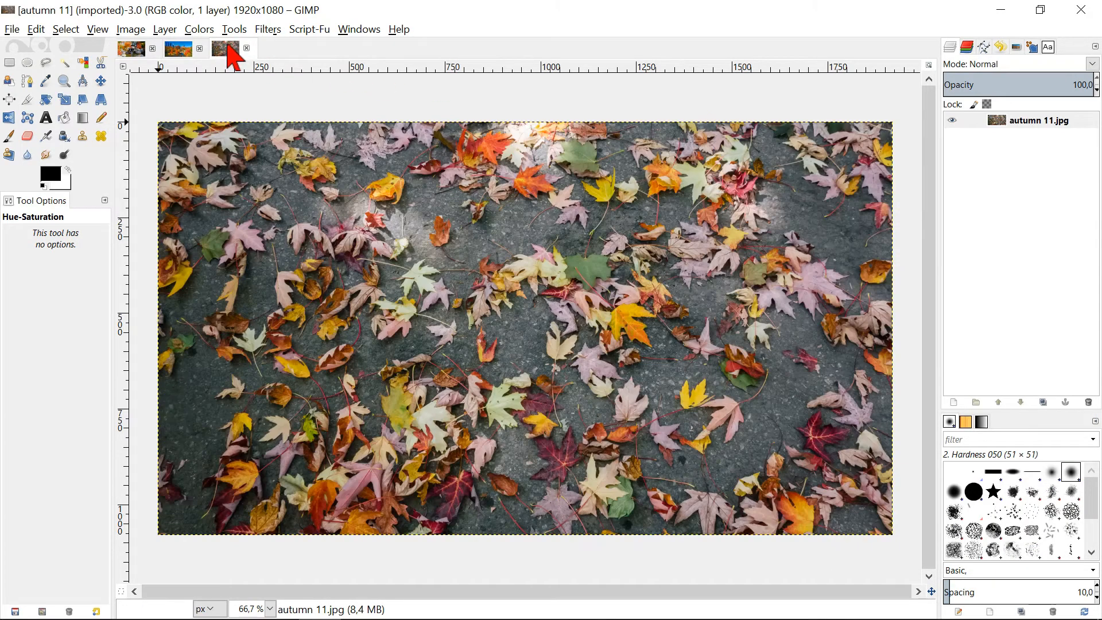
pyautogui.click(200, 29)
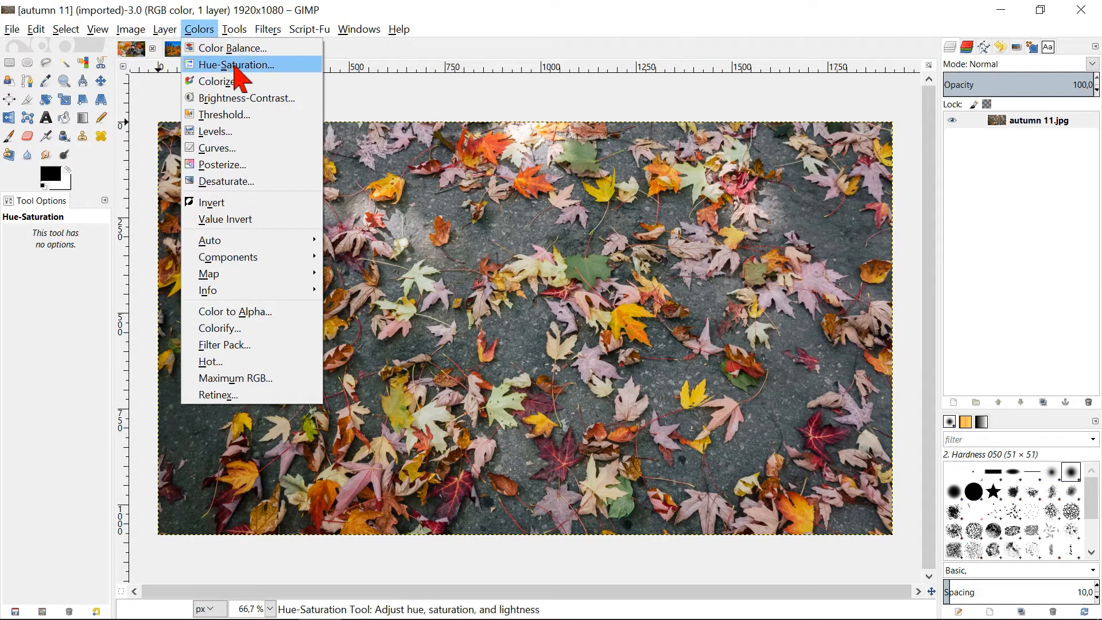
pyautogui.click(237, 69)
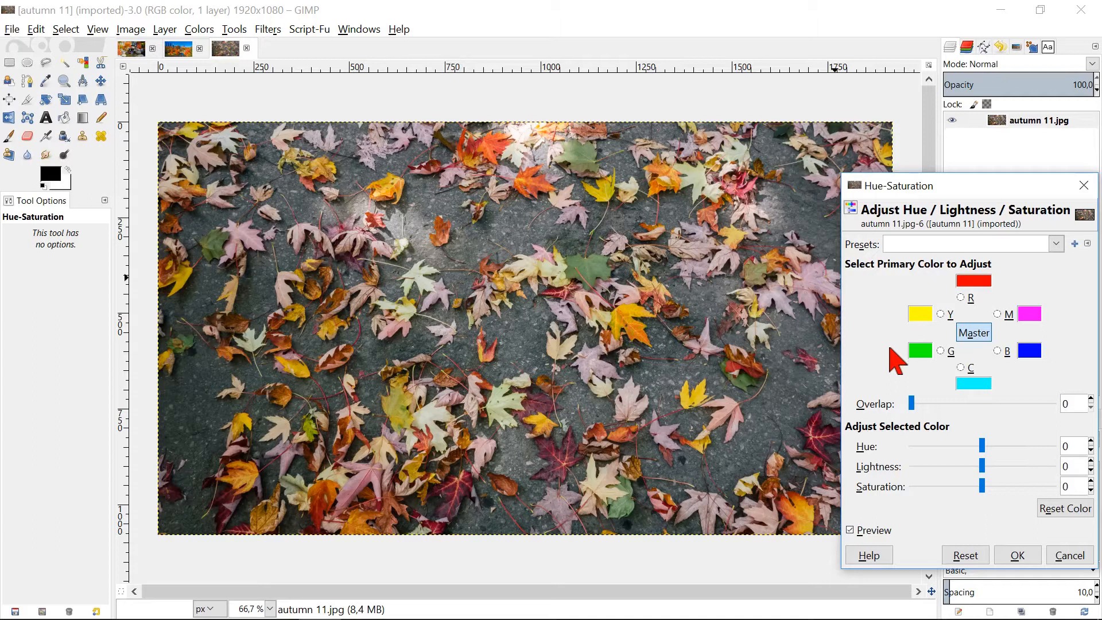
pyautogui.click(960, 298)
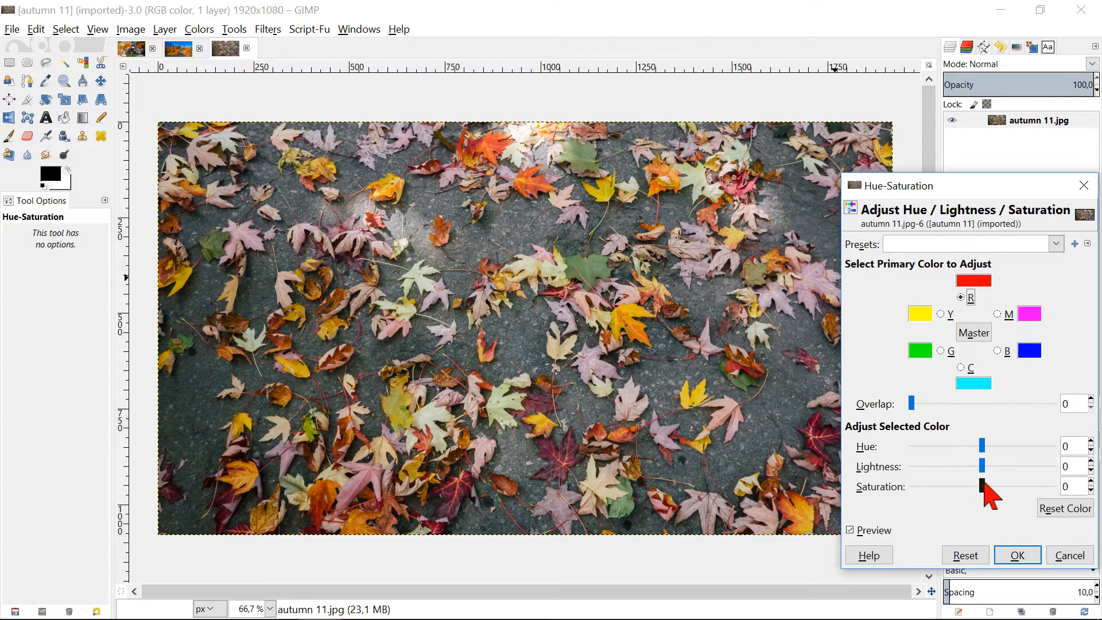
pyautogui.moveTo(983, 487); pyautogui.dragTo(1076, 488)
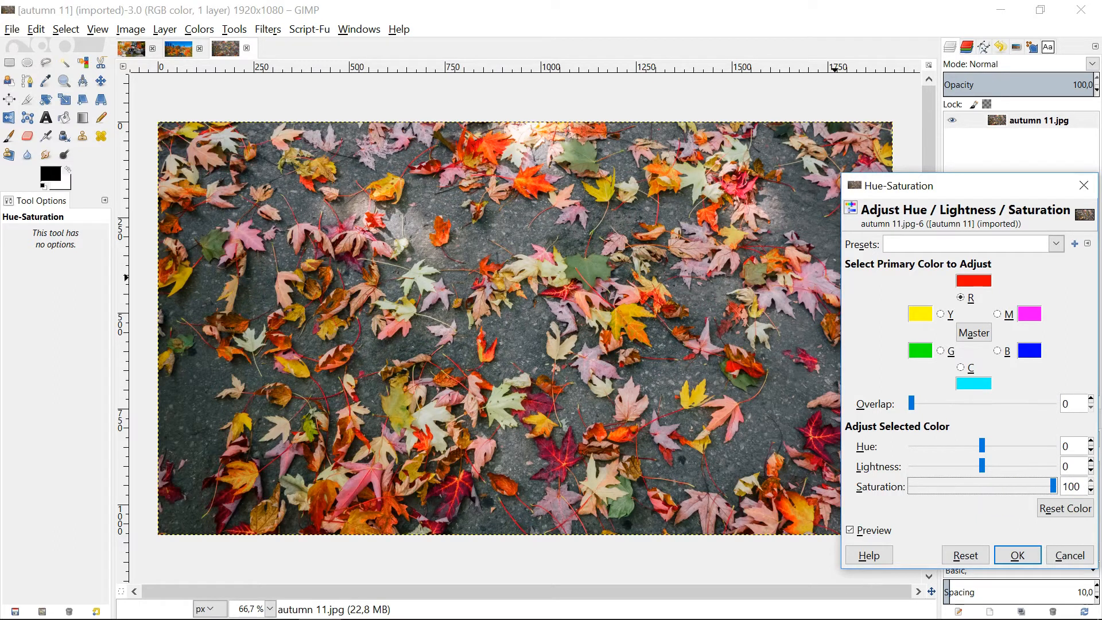
# - Set the yellow tones to Saturation -100 and Lightness -33
pyautogui.click(947, 316)
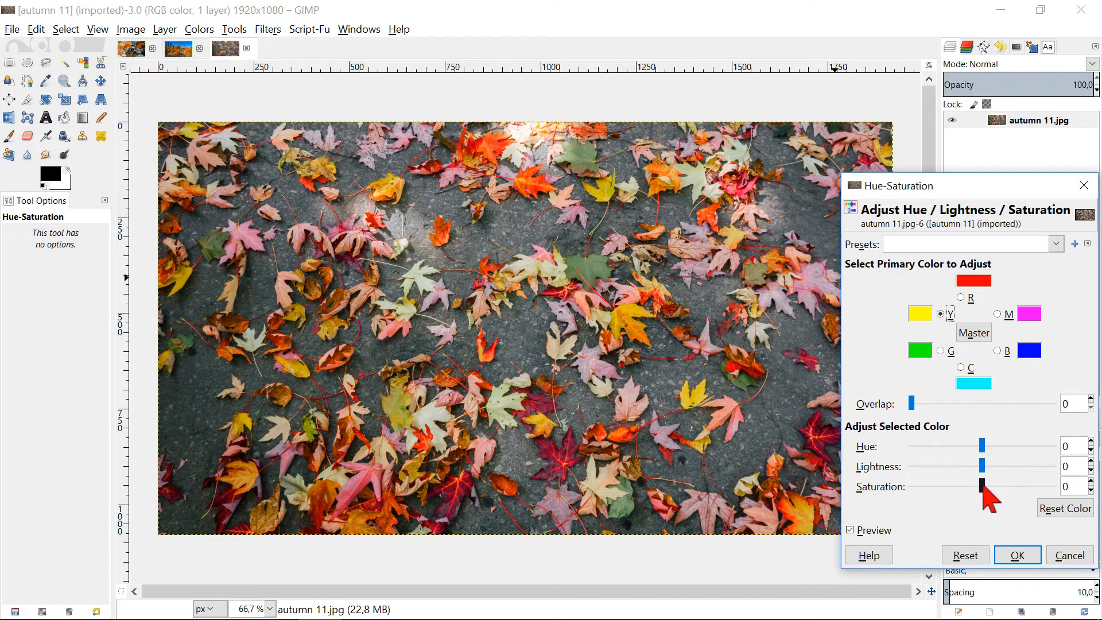
pyautogui.moveTo(982, 487); pyautogui.dragTo(898, 491)
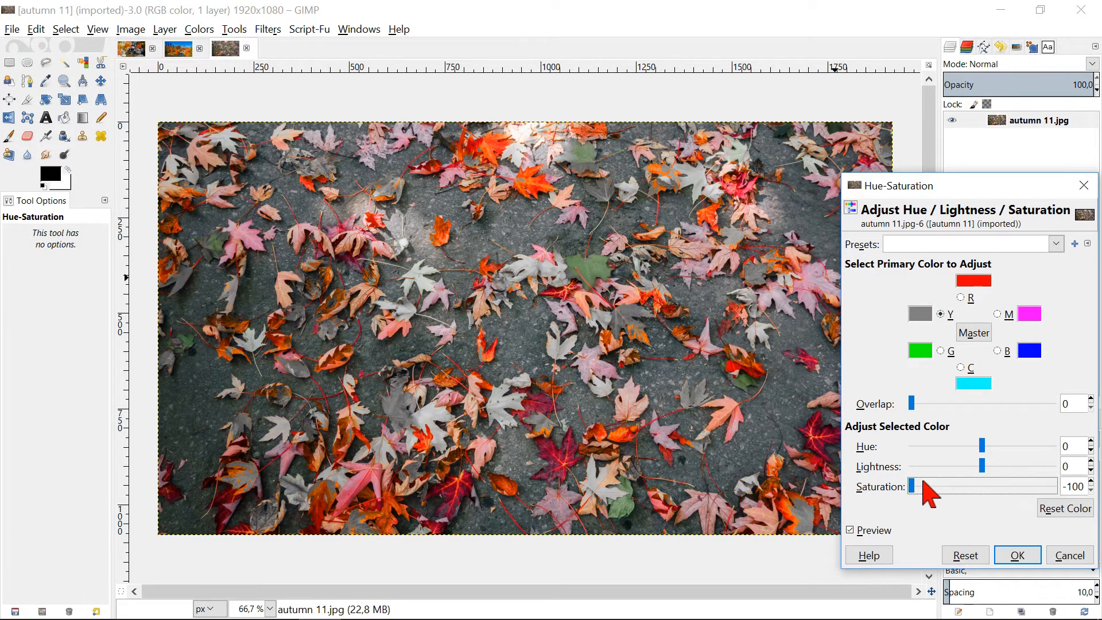
pyautogui.moveTo(982, 467); pyautogui.dragTo(950, 458)
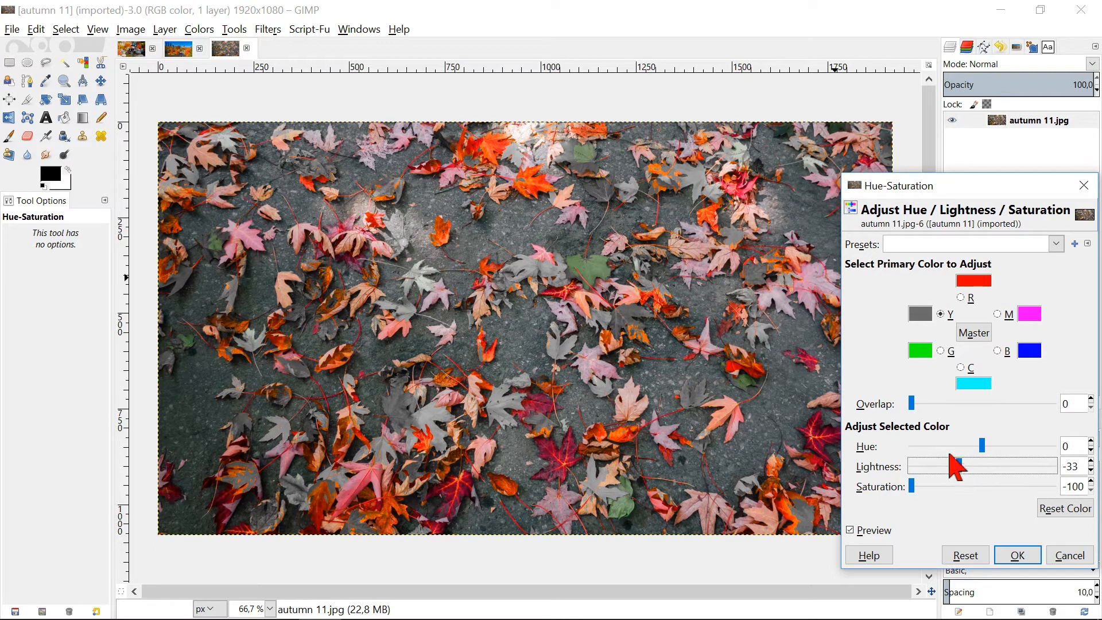
# - Set the green tones to Saturation -100 and Lightness -19
pyautogui.click(942, 352)
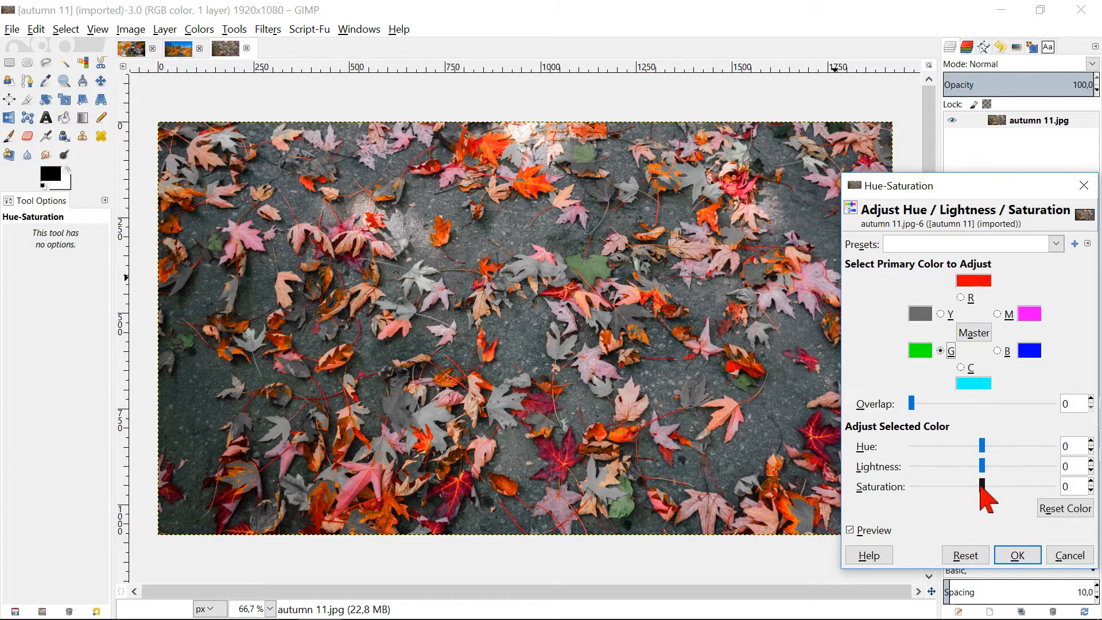
pyautogui.moveTo(982, 488); pyautogui.dragTo(912, 488)
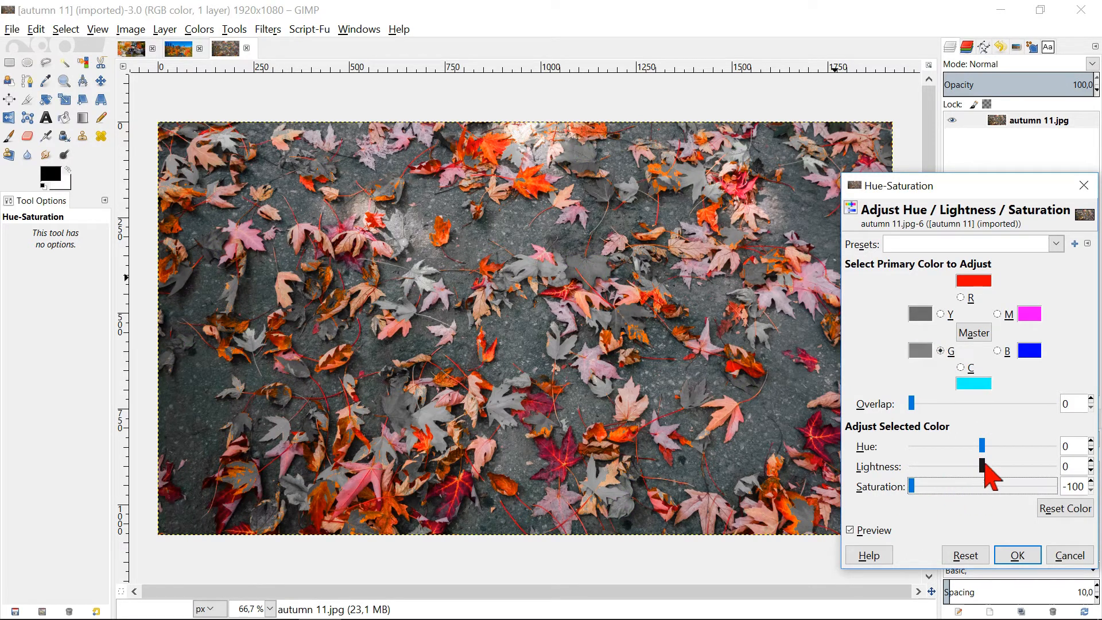
pyautogui.moveTo(983, 469); pyautogui.dragTo(973, 470)
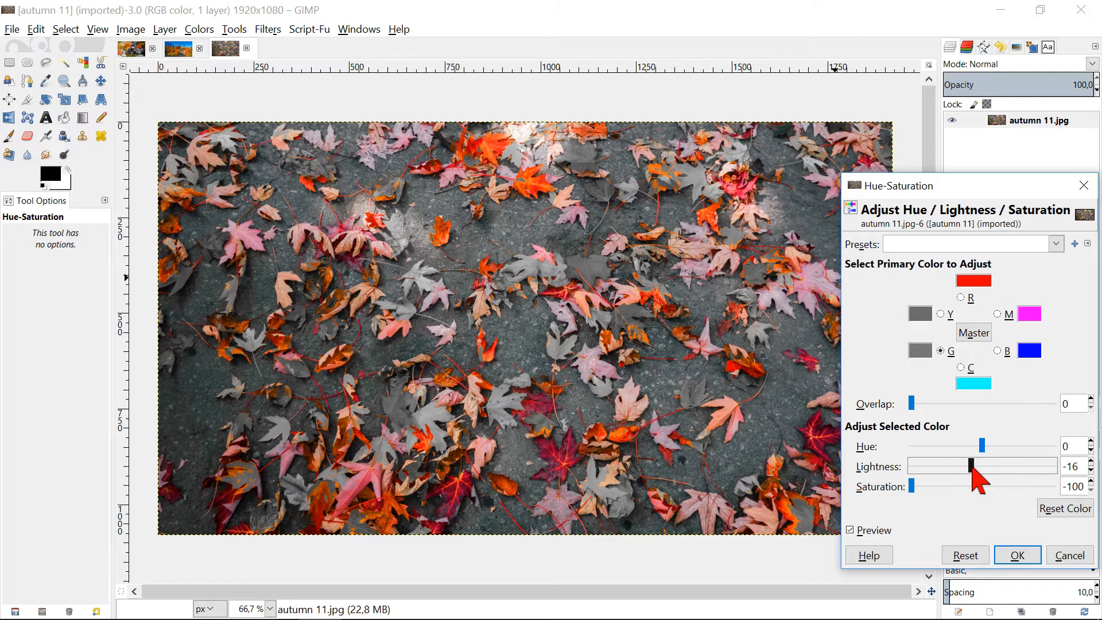
pyautogui.moveTo(973, 469); pyautogui.dragTo(971, 470)
# - Lower Master Lightness to -12, compare via Preview and apply with OK
pyautogui.click(974, 334)
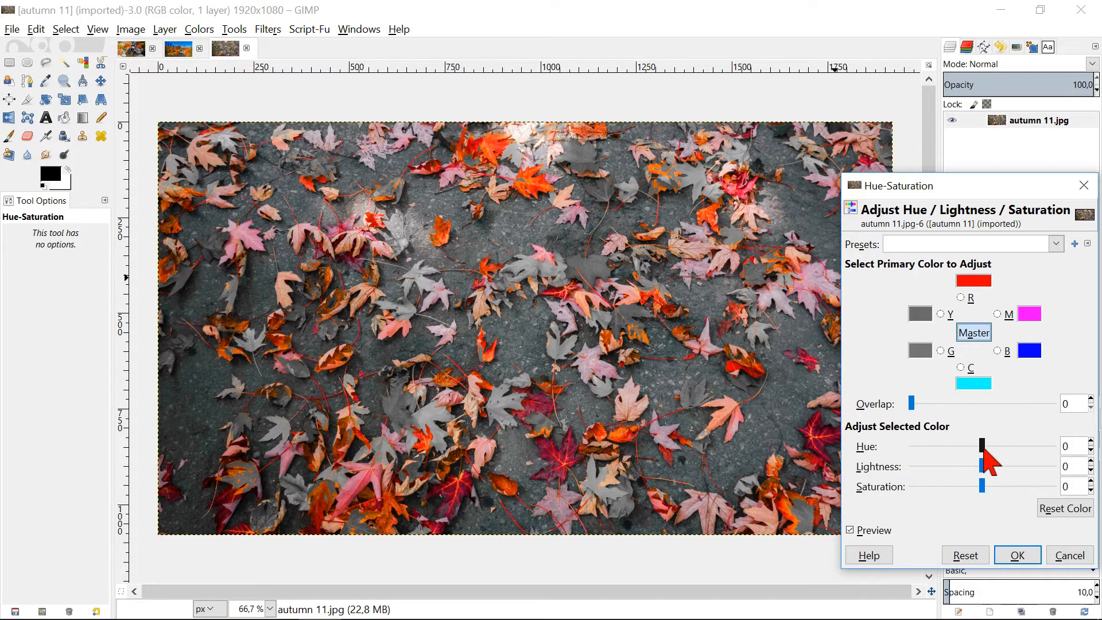
pyautogui.click(982, 469)
pyautogui.moveTo(981, 470); pyautogui.dragTo(973, 470)
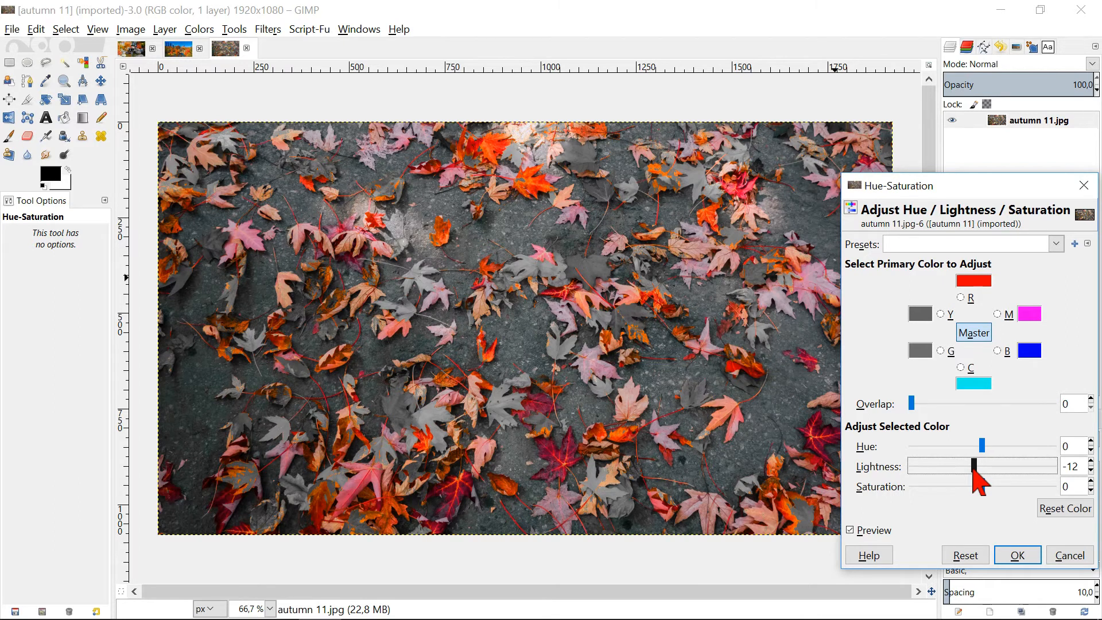
pyautogui.click(882, 533)
pyautogui.click(881, 532)
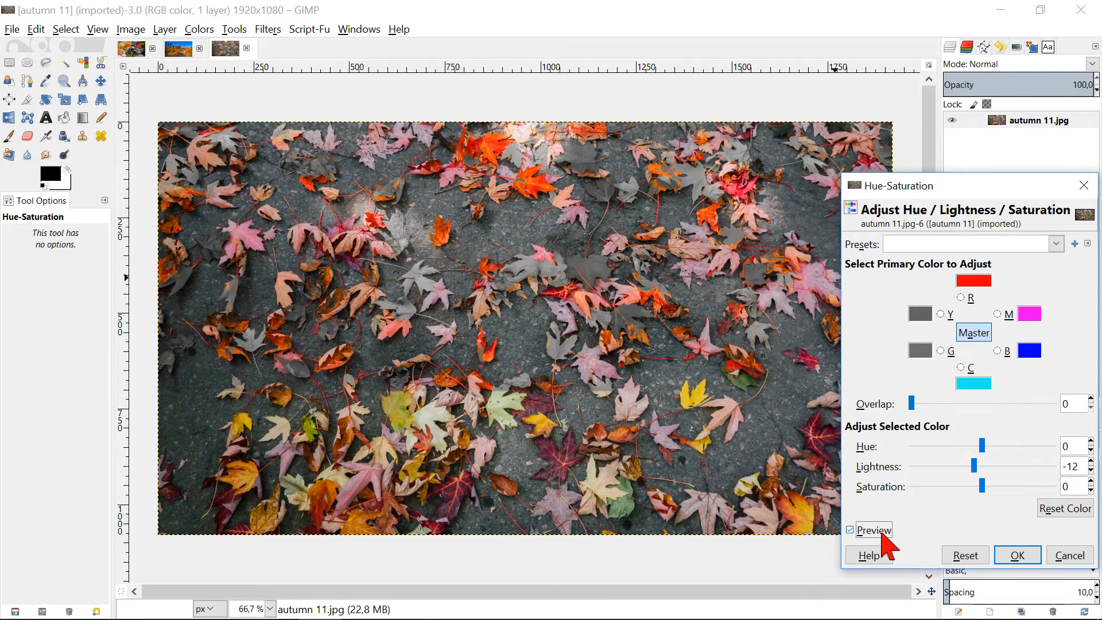
pyautogui.click(1017, 555)
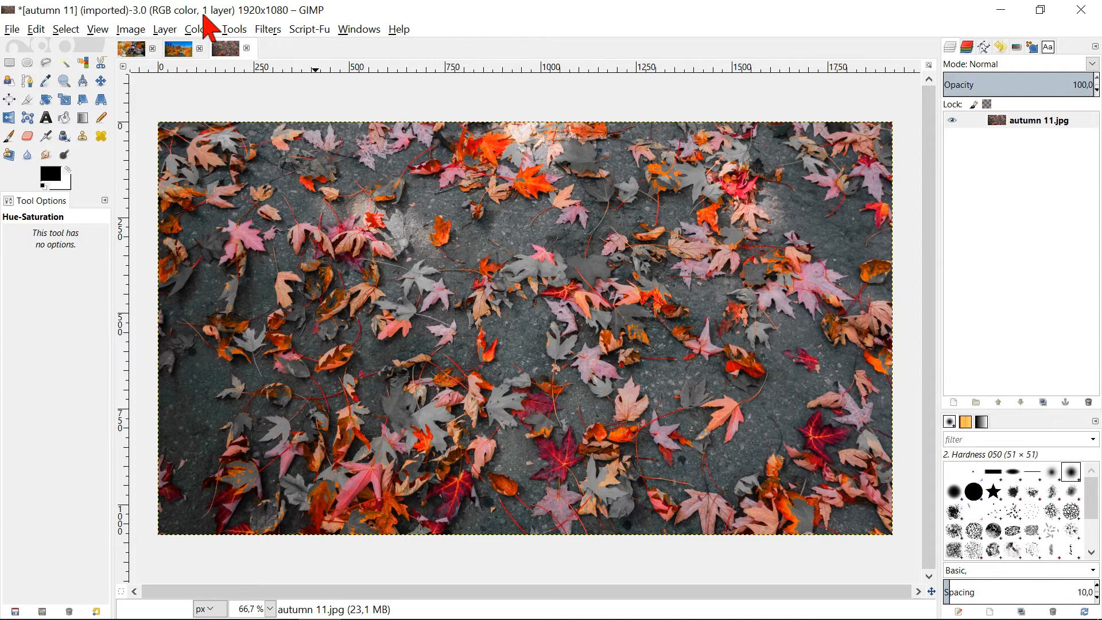
# - Reopen Hue-Saturation on the leaves photo and raise red Saturation to 94
pyautogui.click(209, 38)
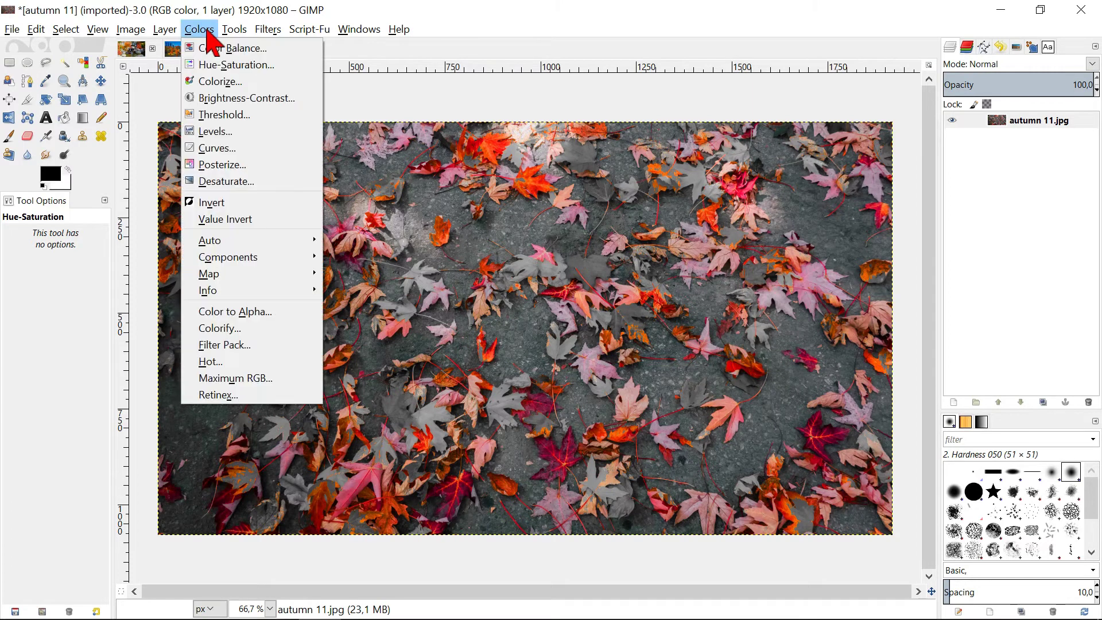
pyautogui.click(225, 67)
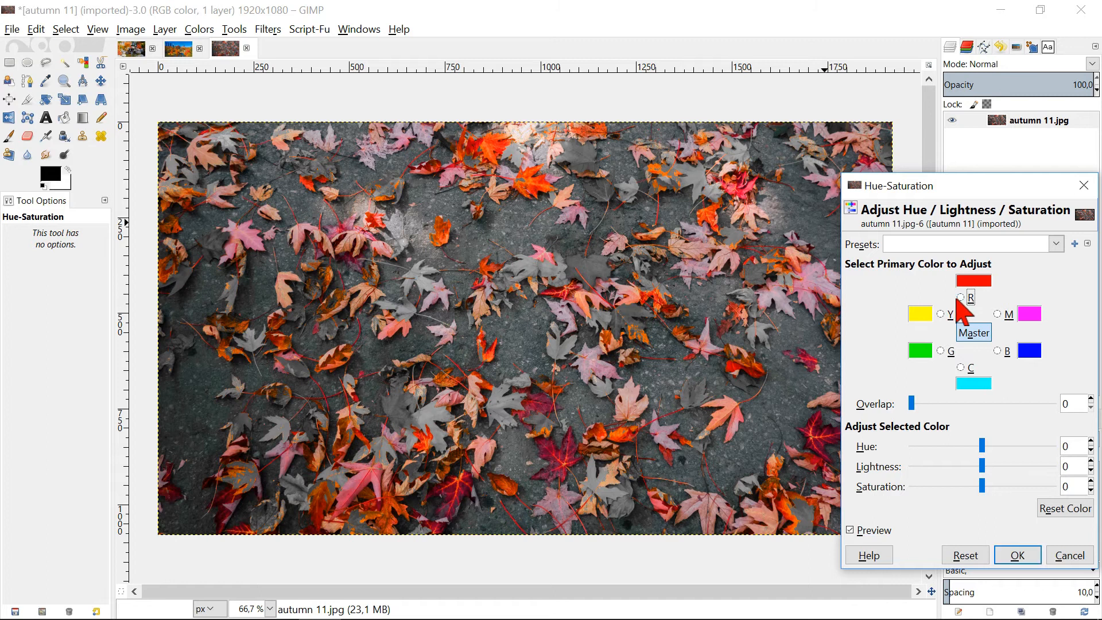
pyautogui.click(964, 298)
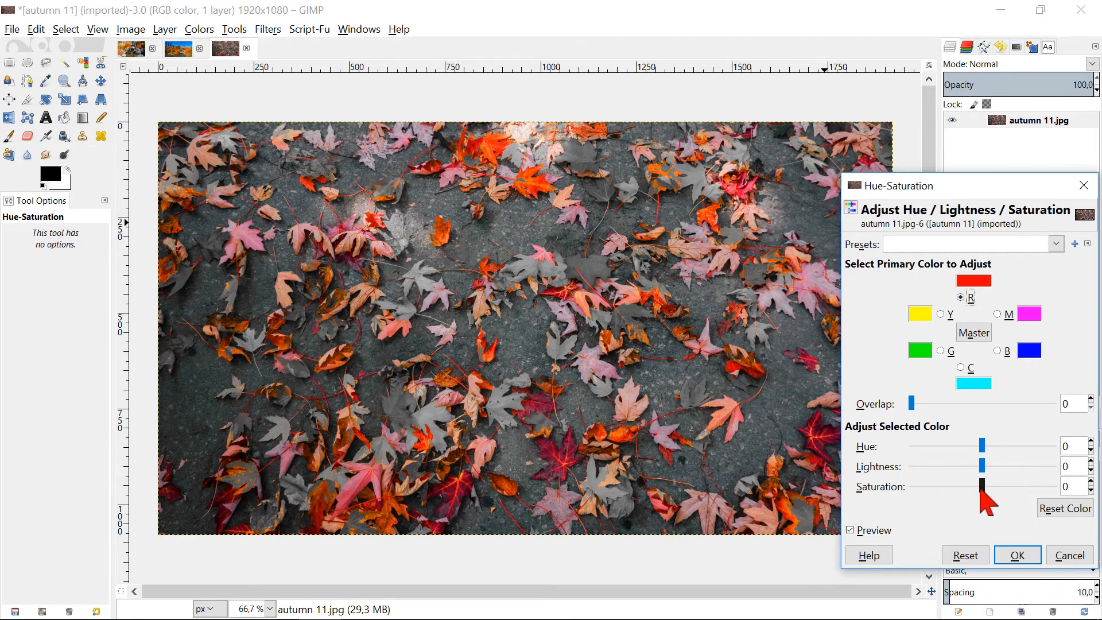
pyautogui.moveTo(983, 486); pyautogui.dragTo(1053, 487)
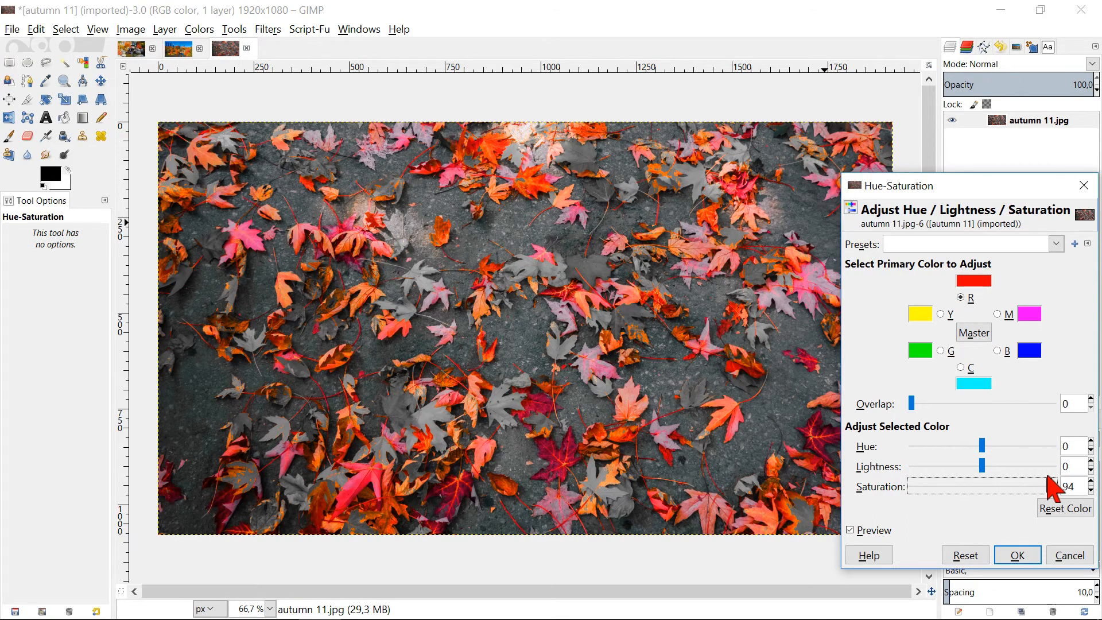